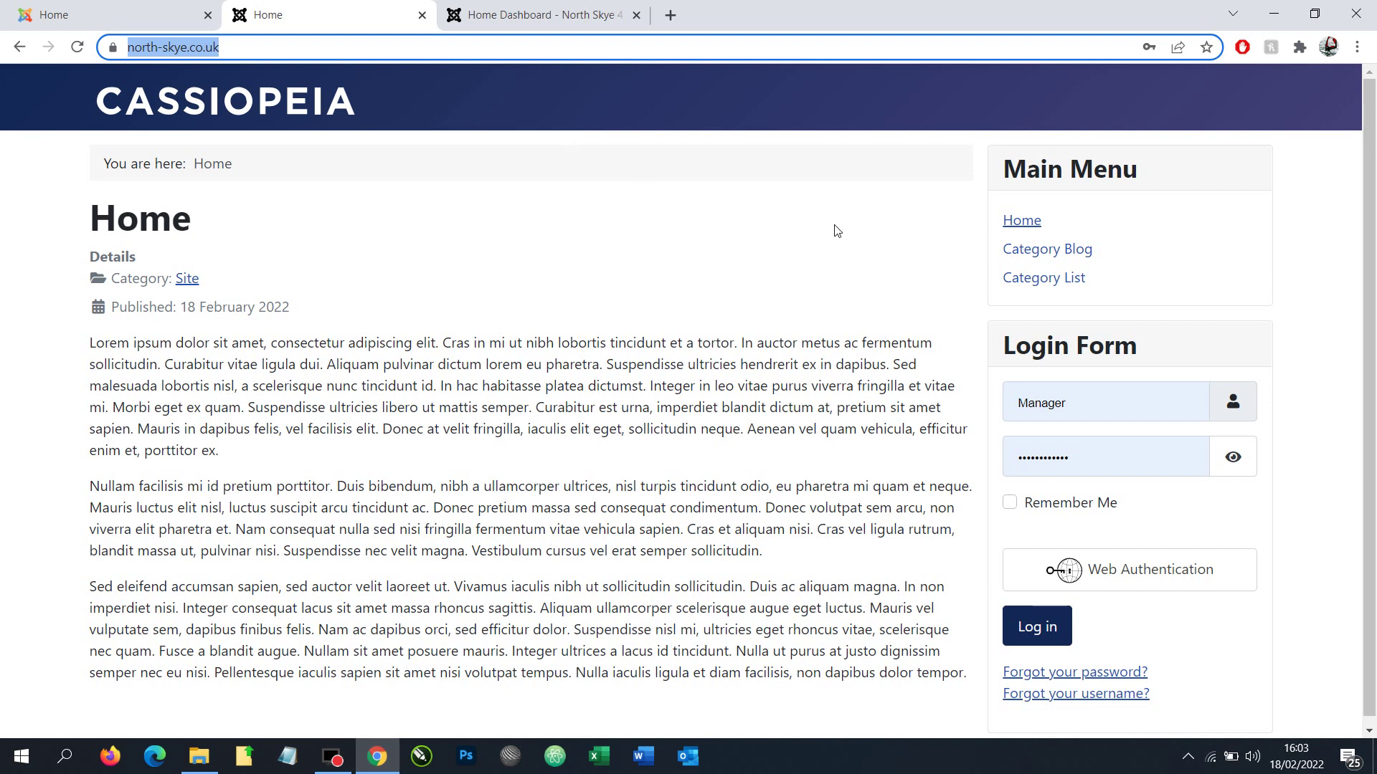
Open Category Blog from the Main Menu and scroll through the Blue, Red and Green articles
click(1049, 251)
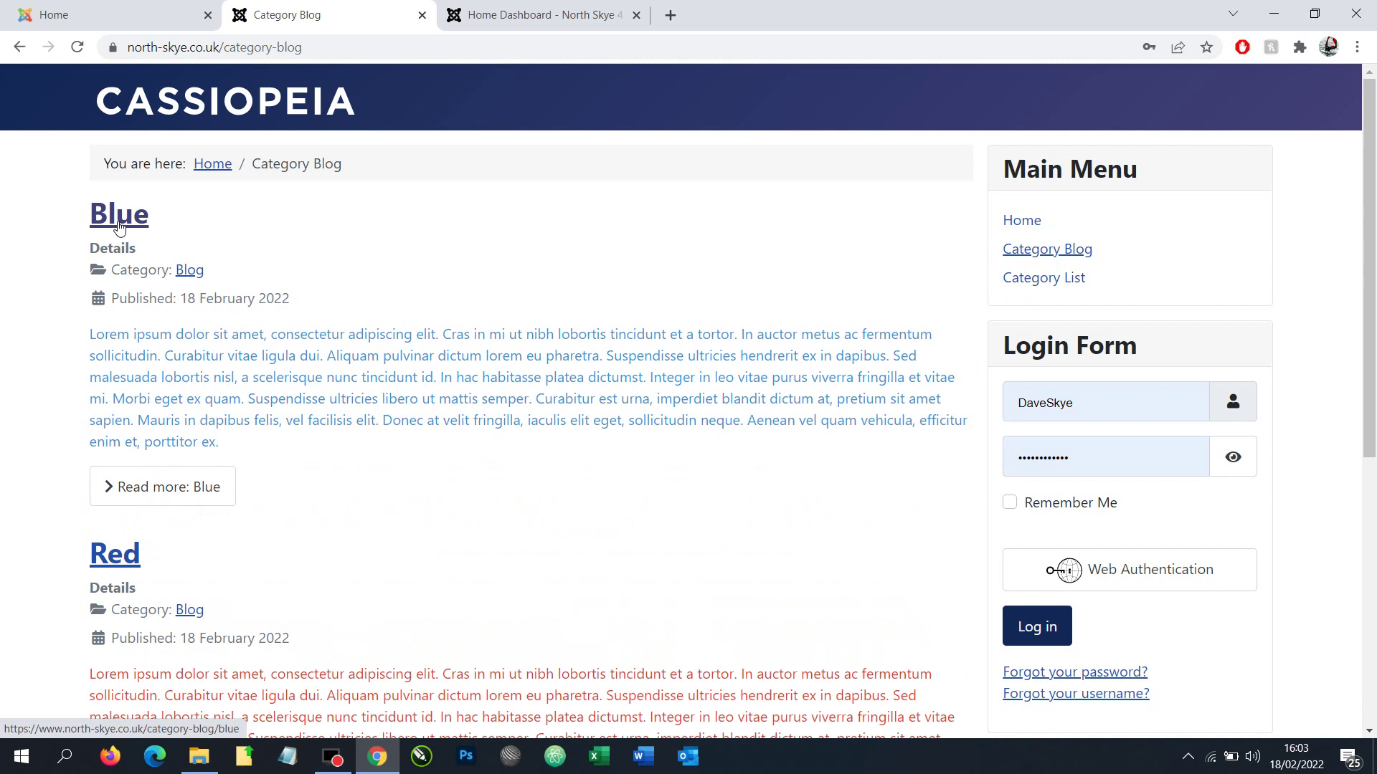
scroll(132, 536, down, 5)
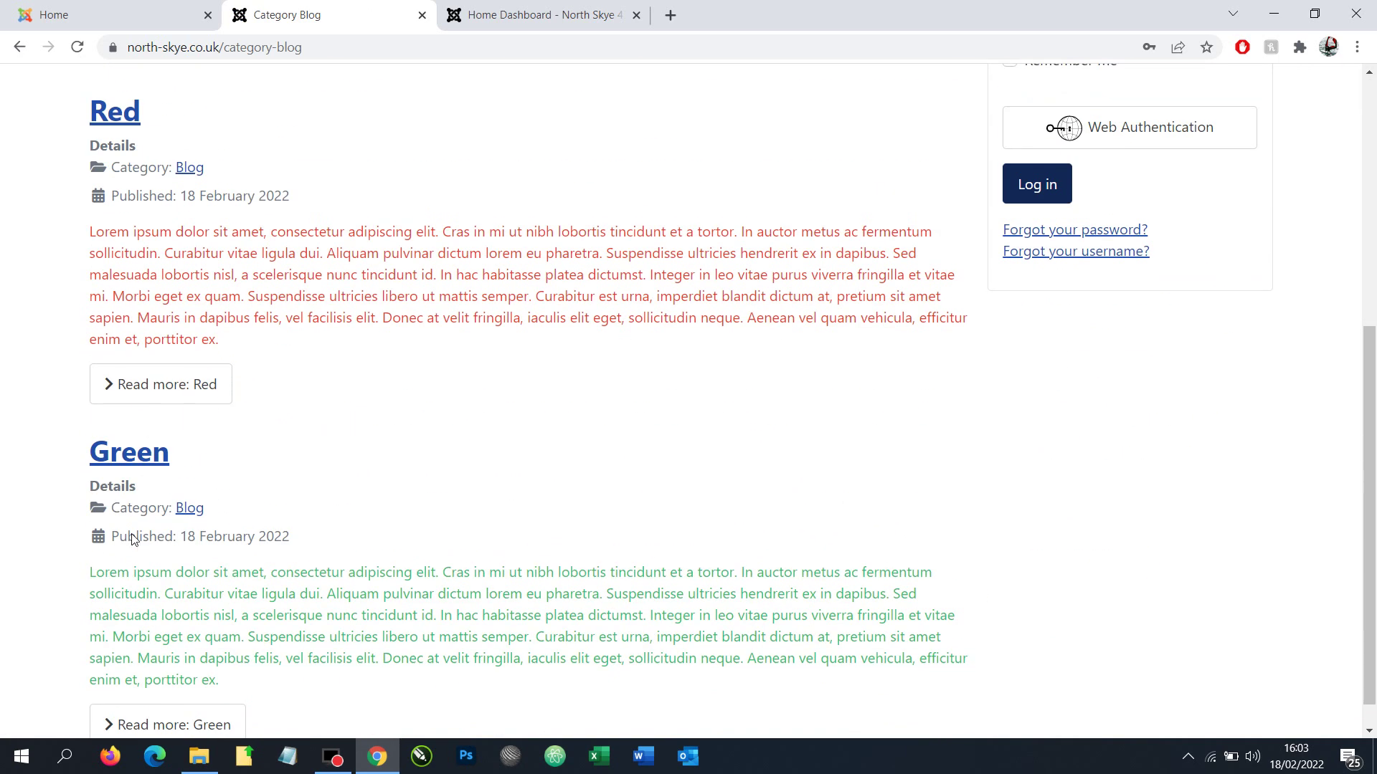
scroll(493, 500, up, 4)
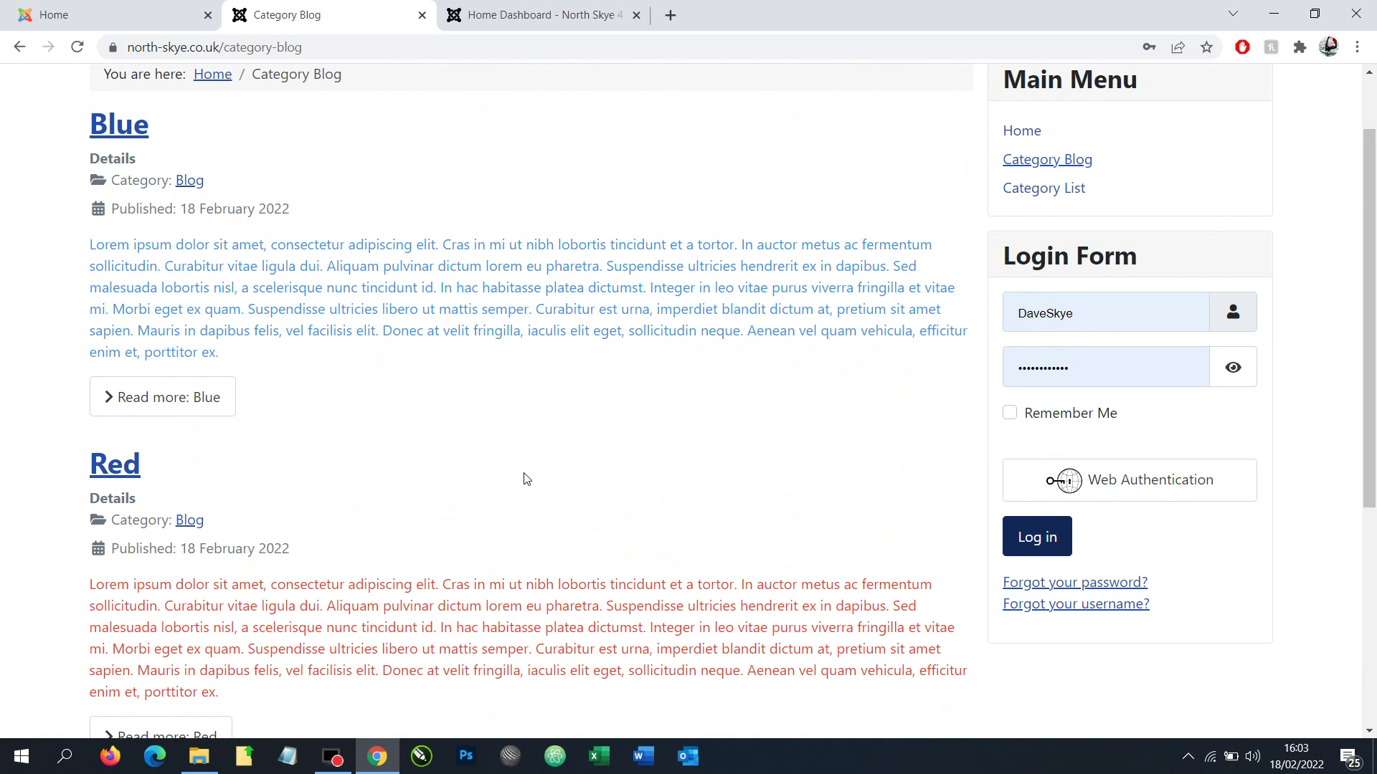
scroll(524, 479, down, 4)
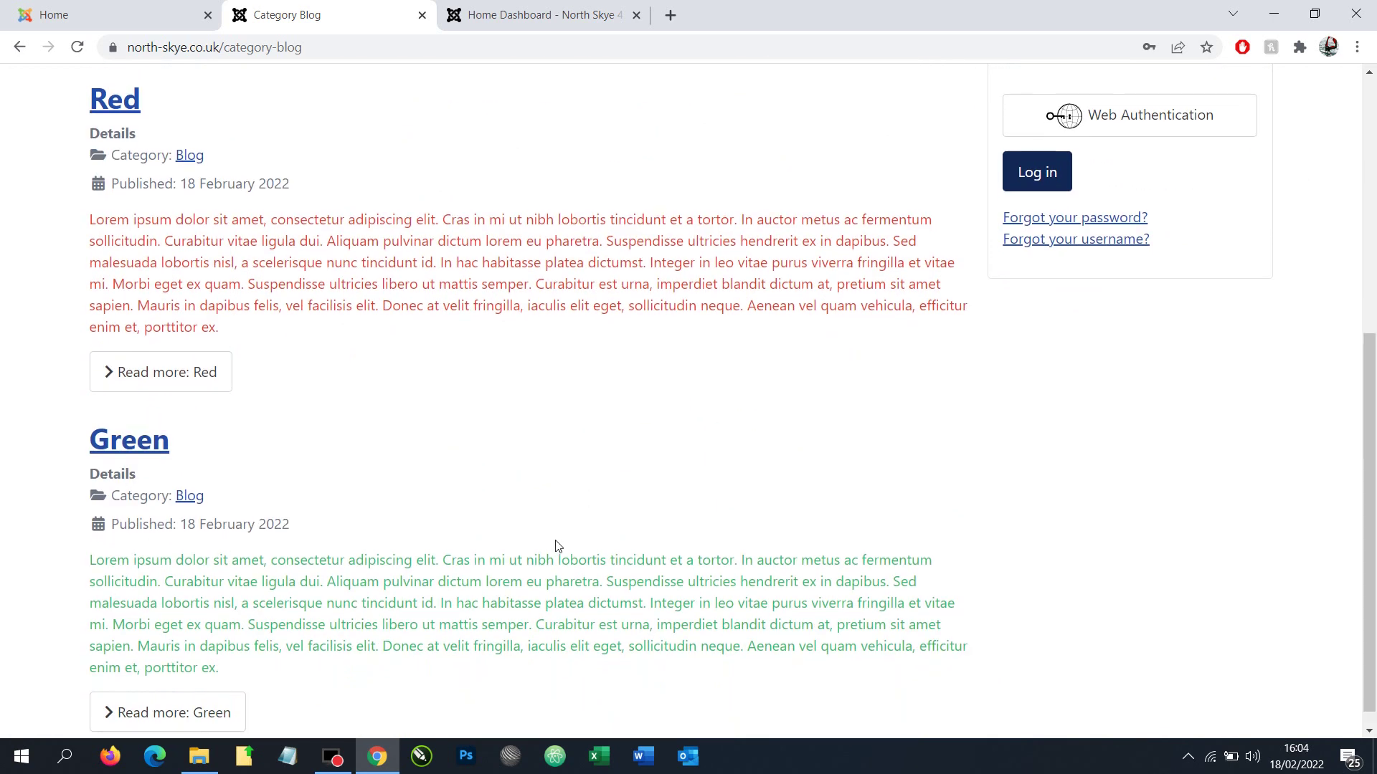
scroll(962, 311, down, 1)
scroll(1013, 247, up, 3)
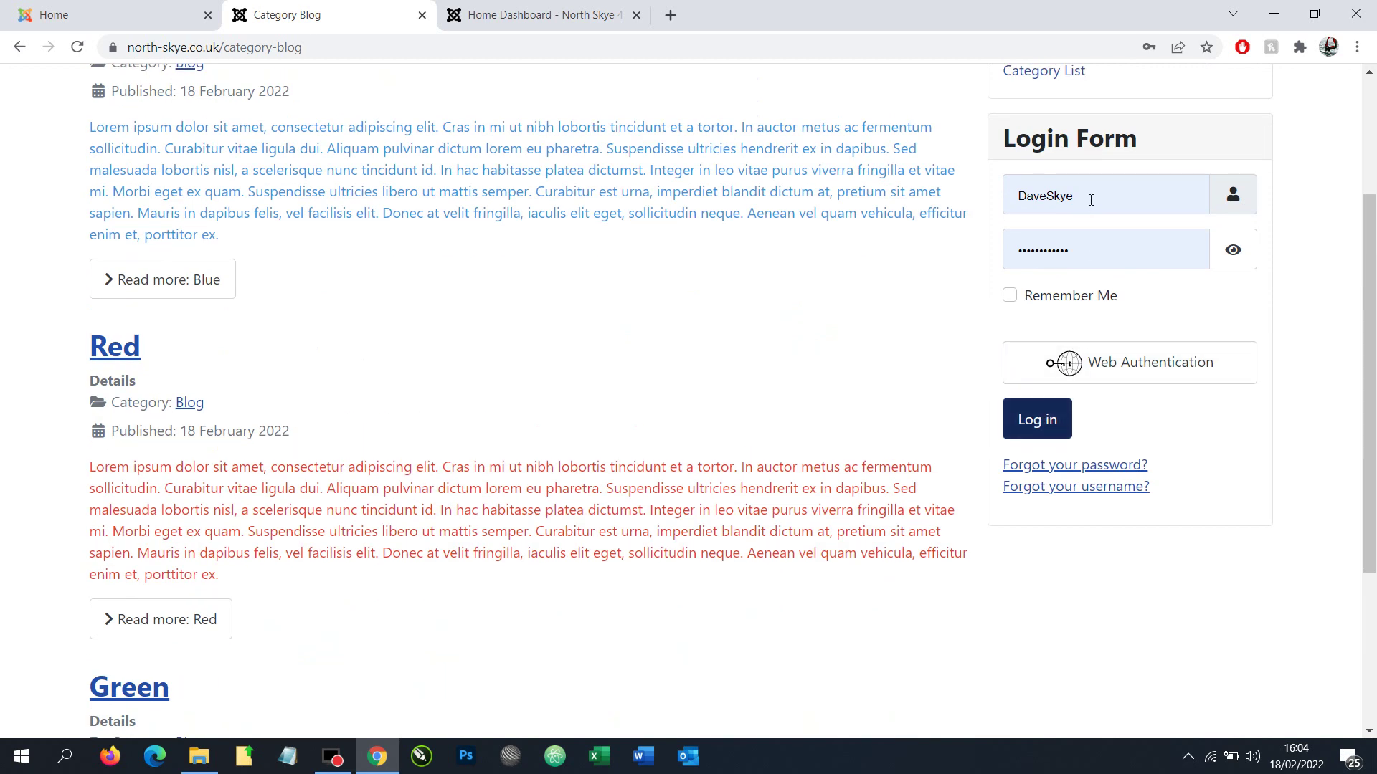
Log in to the site's front end with the saved manager credentials
click(1090, 194)
click(1070, 341)
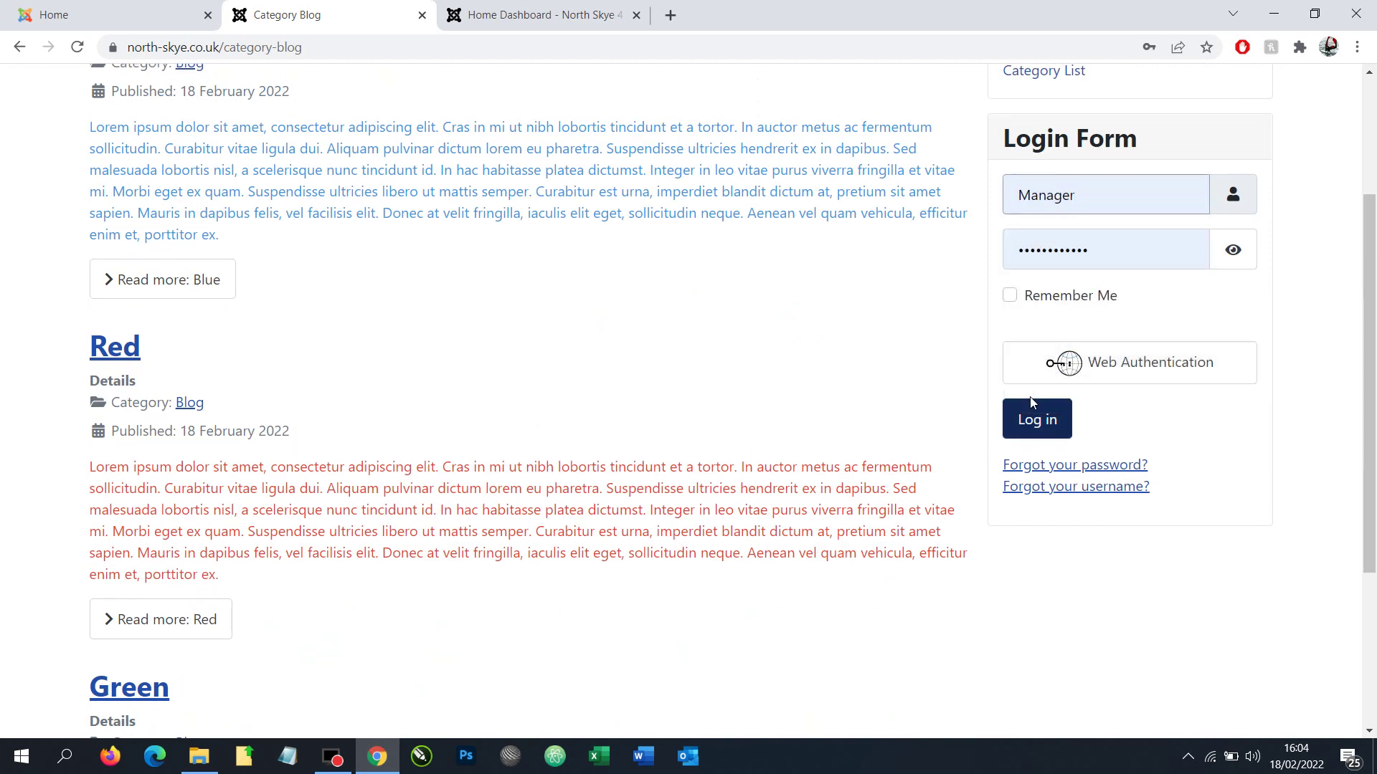
click(1038, 418)
scroll(818, 358, down, 6)
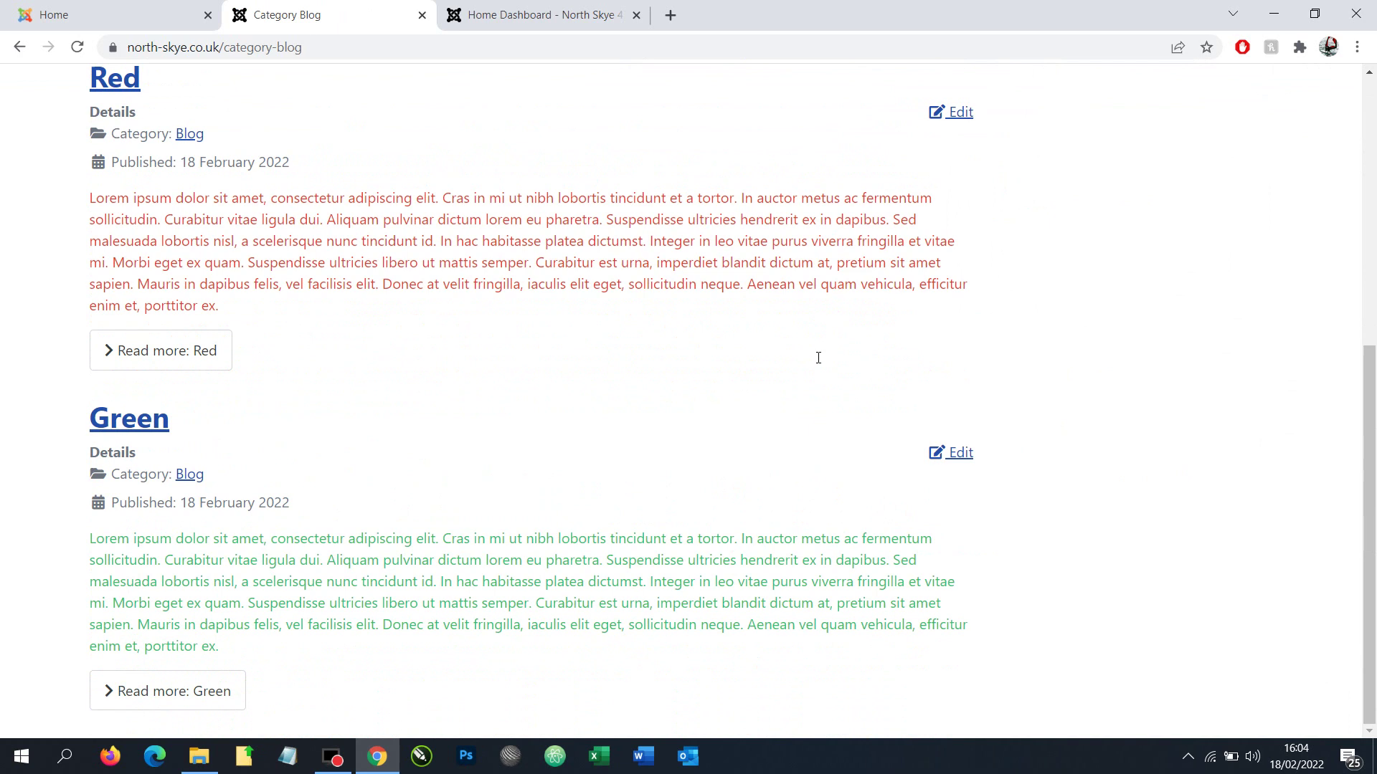
click(961, 454)
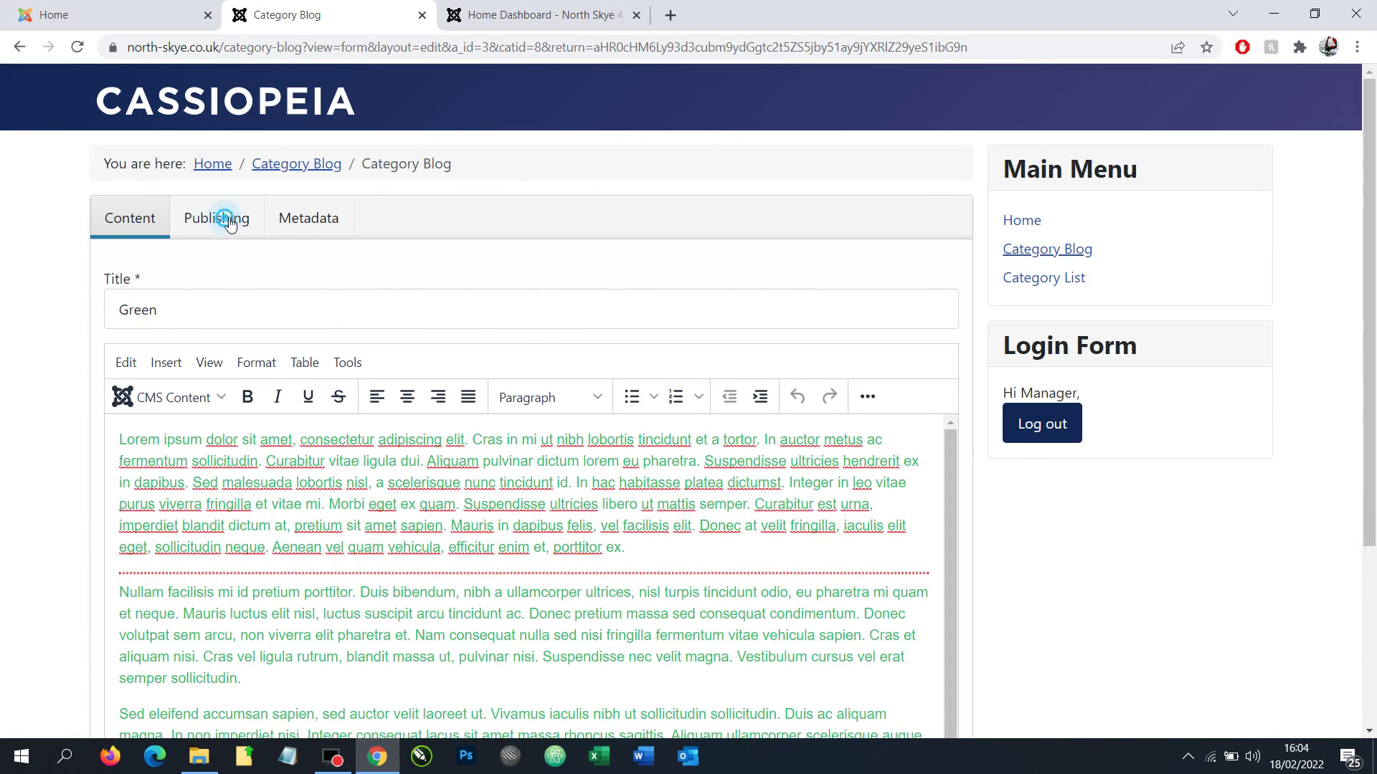
click(222, 218)
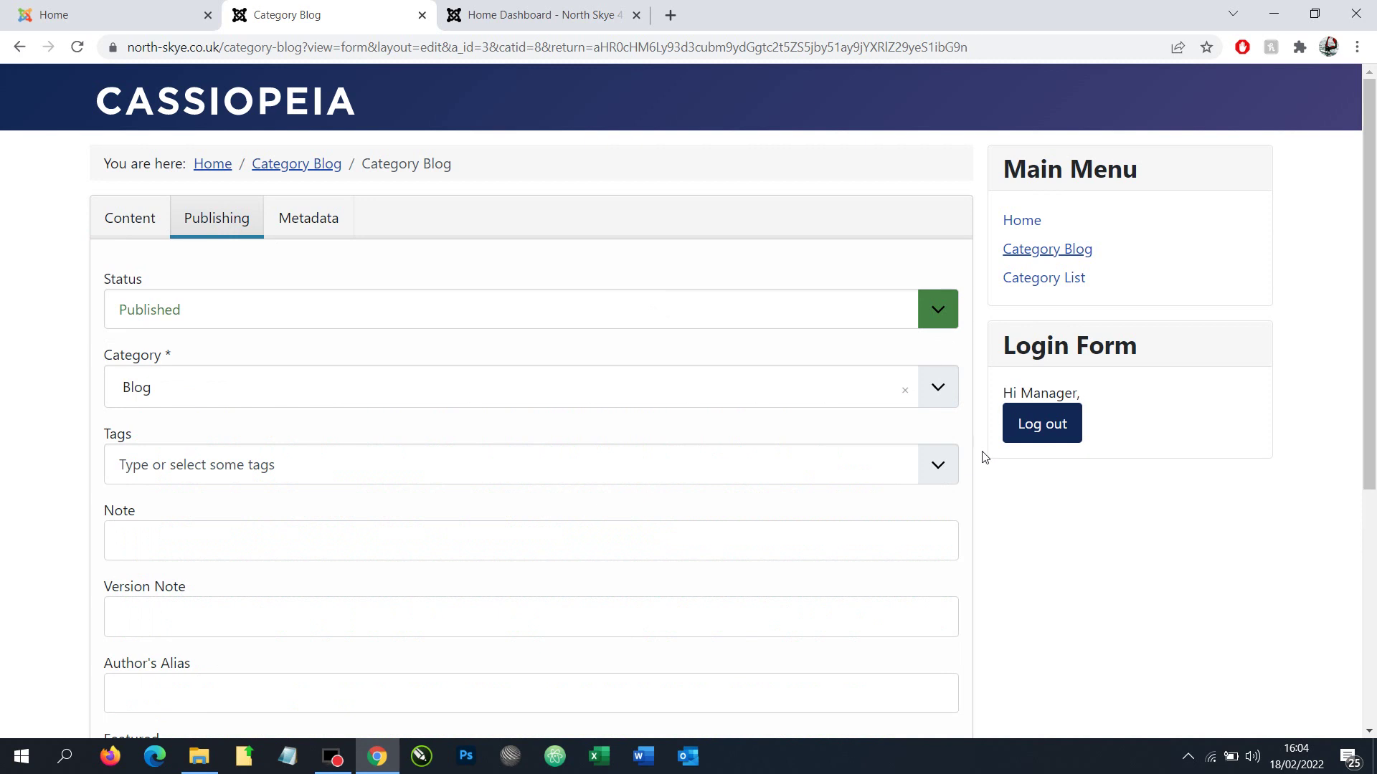
scroll(984, 456, down, 5)
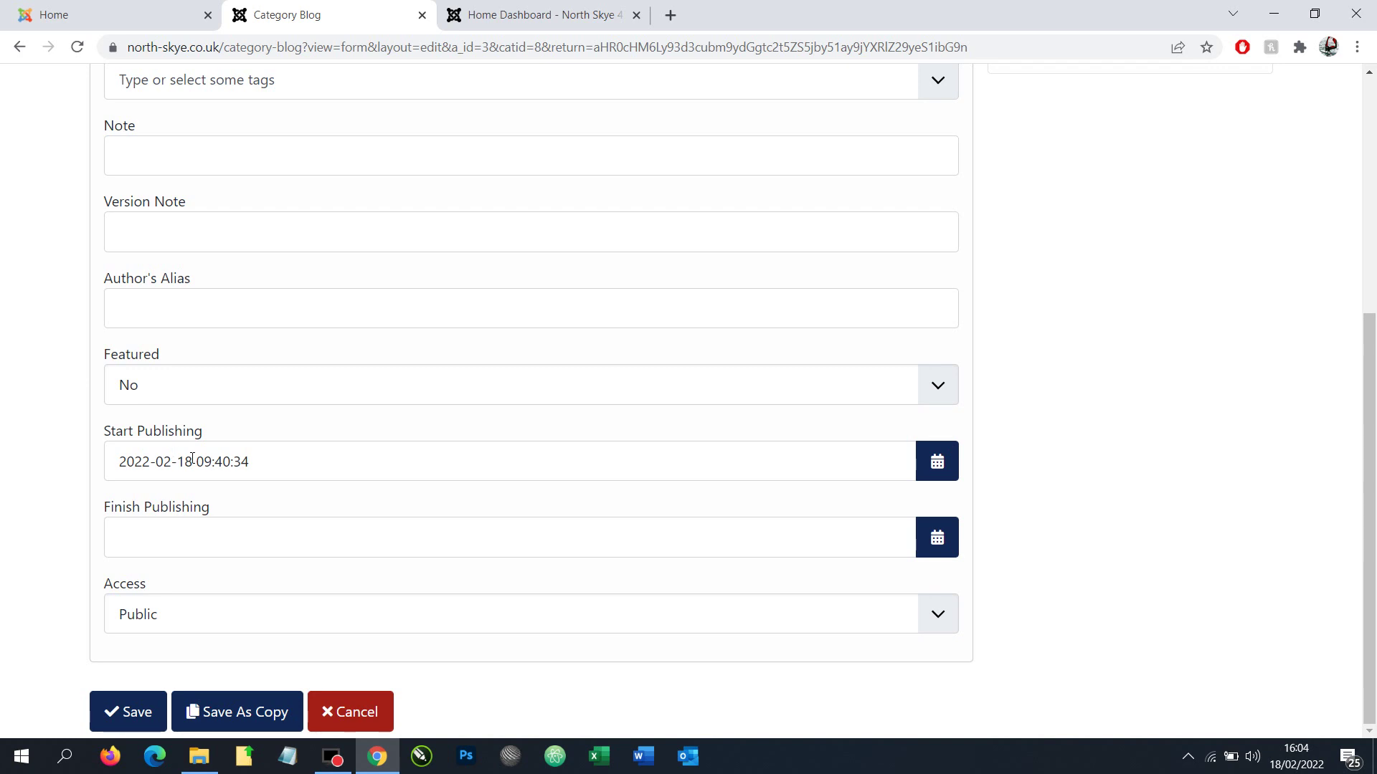
Cancel the Green edit and go to the administrator's System > Install > Extensions page
click(370, 712)
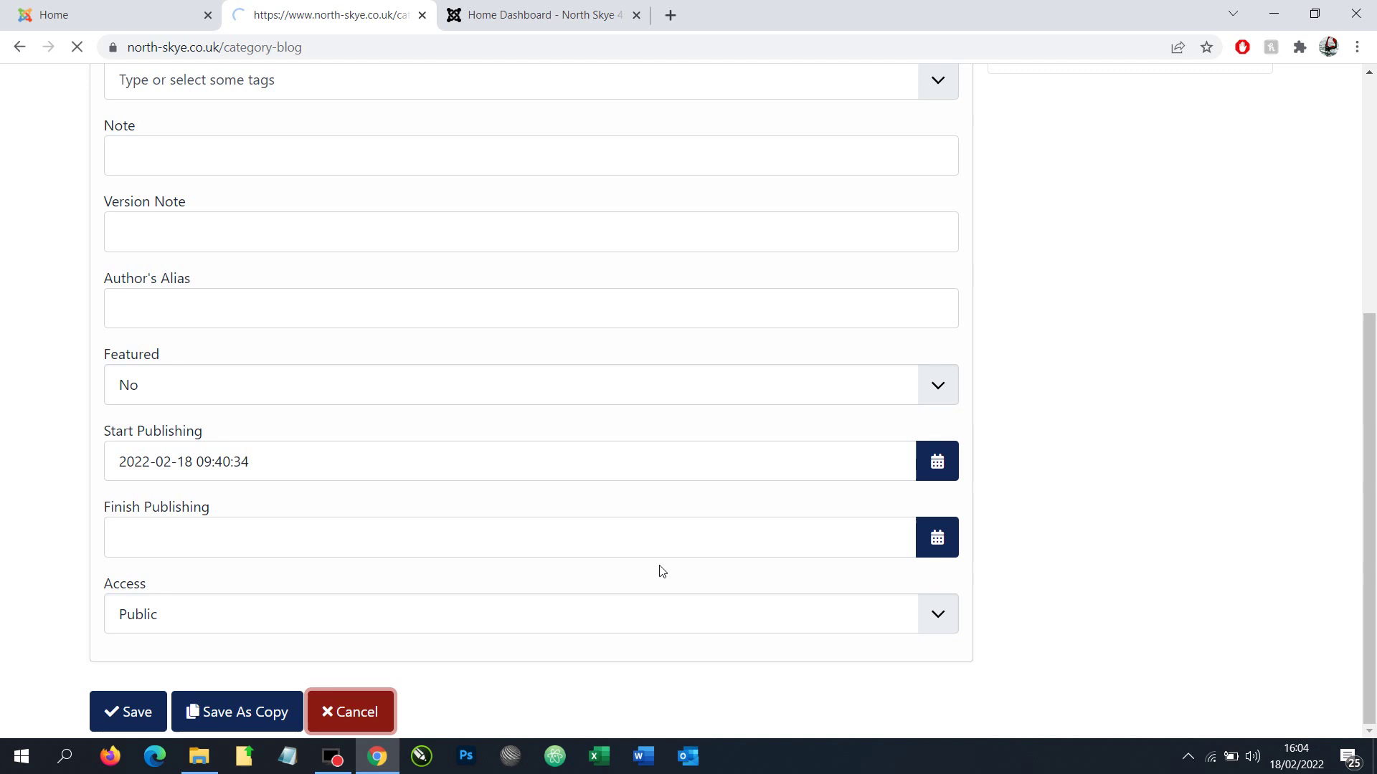
click(141, 9)
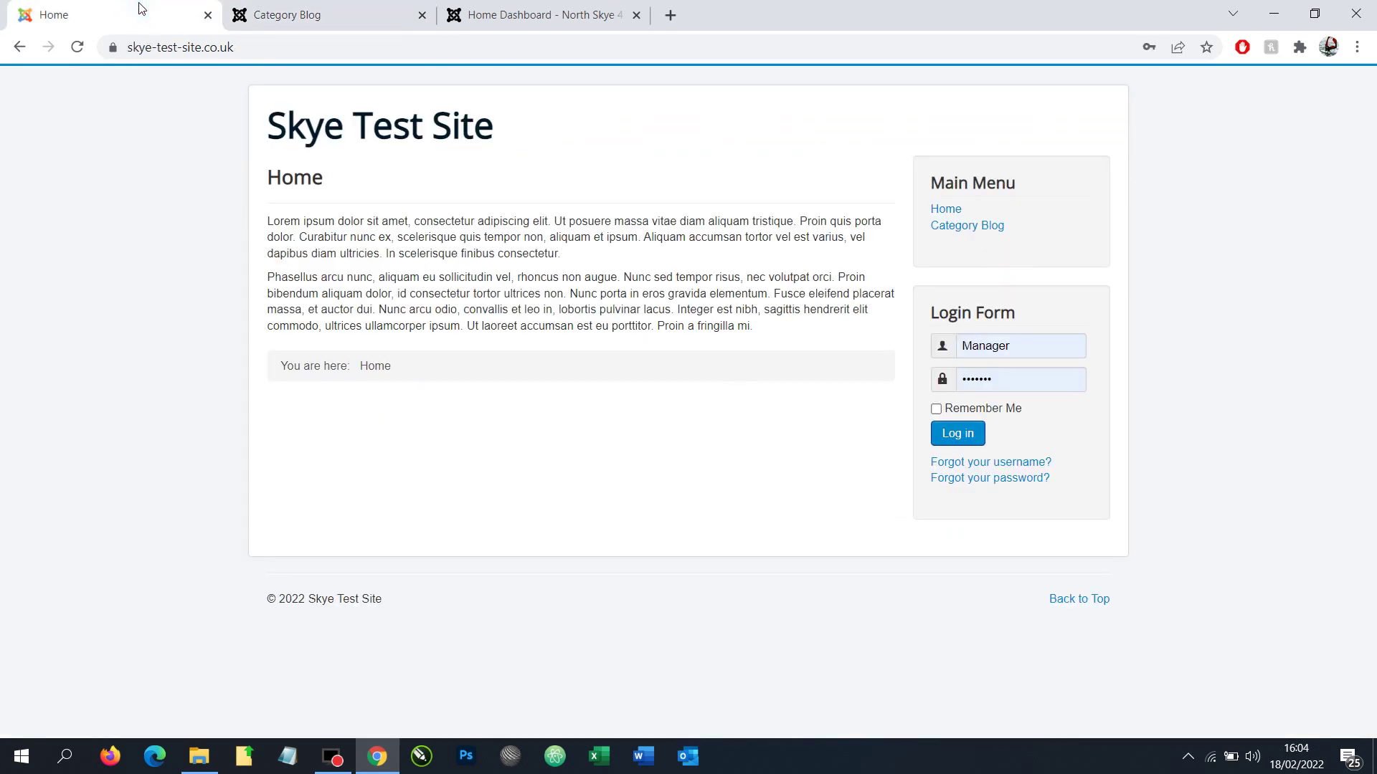
click(509, 13)
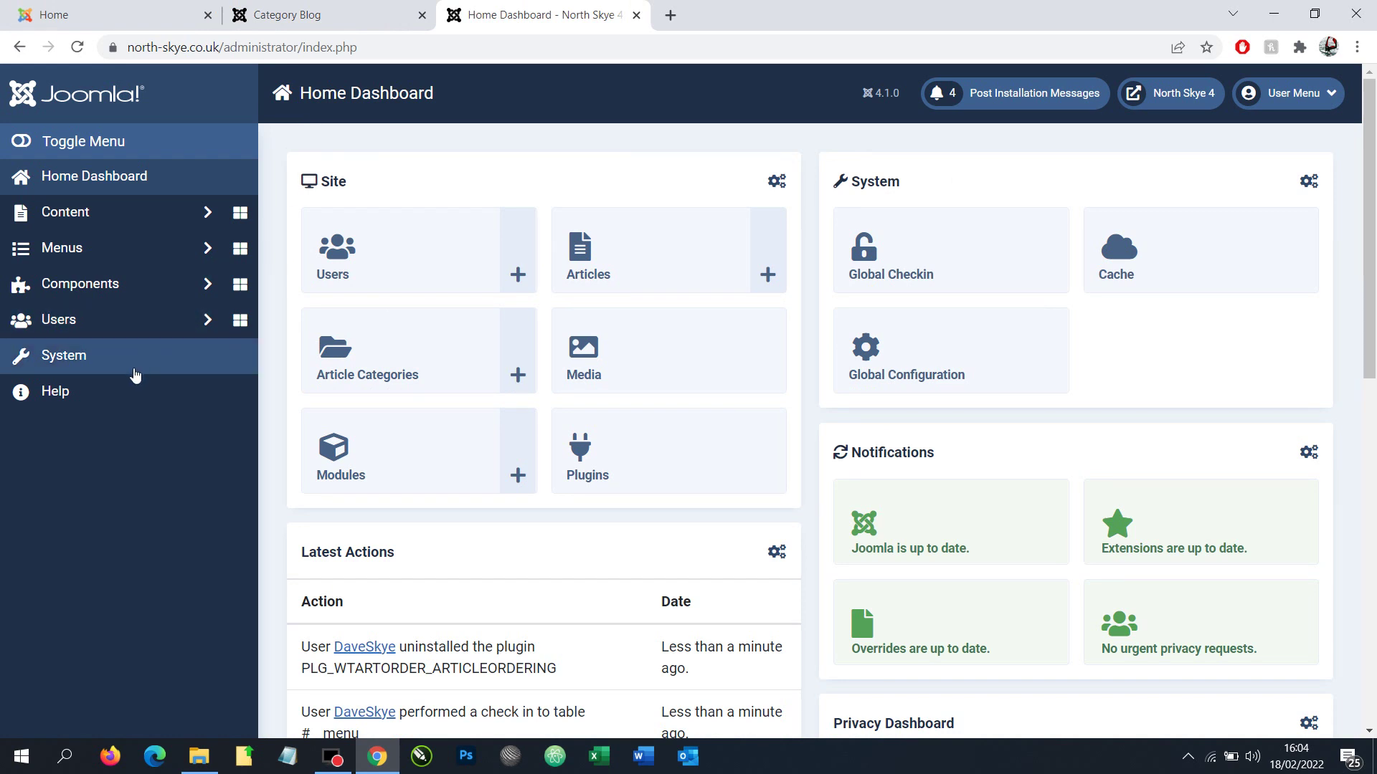
click(65, 362)
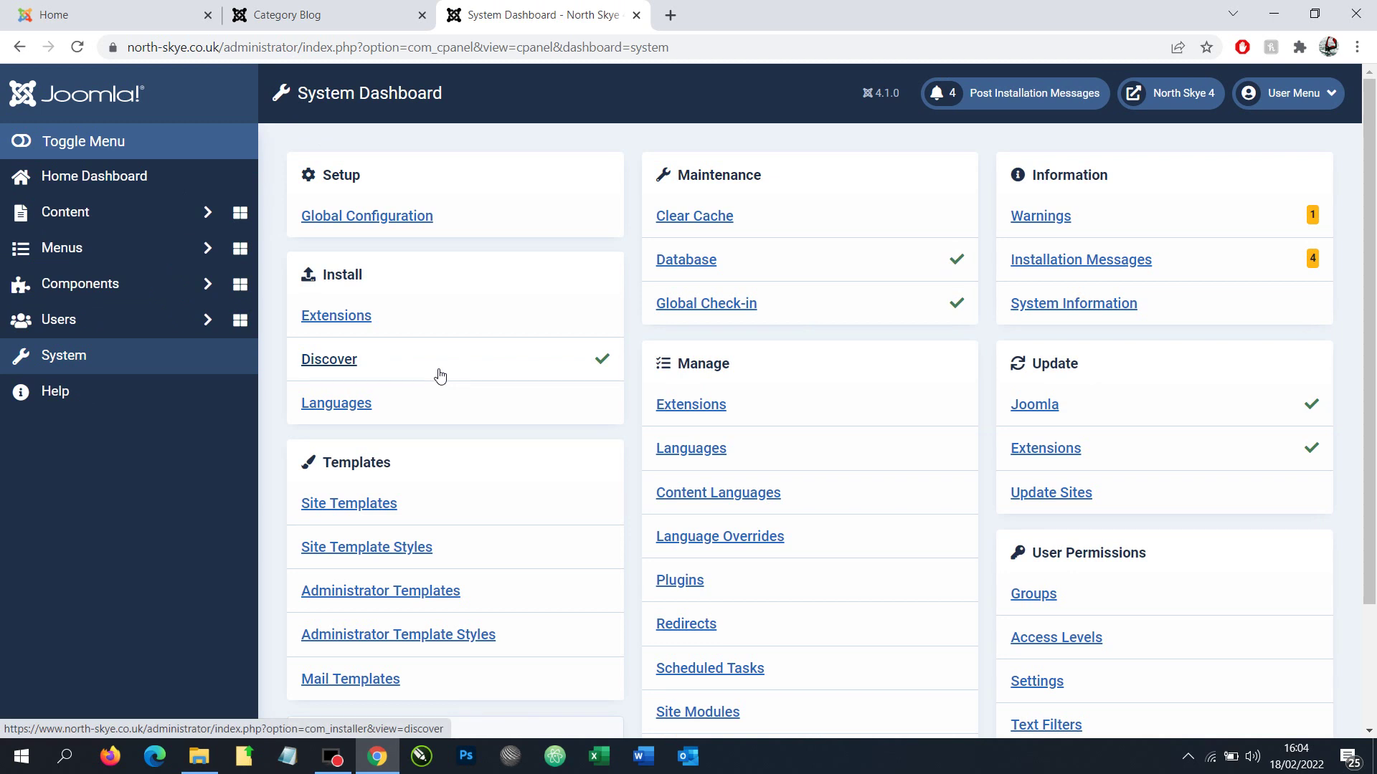
click(352, 326)
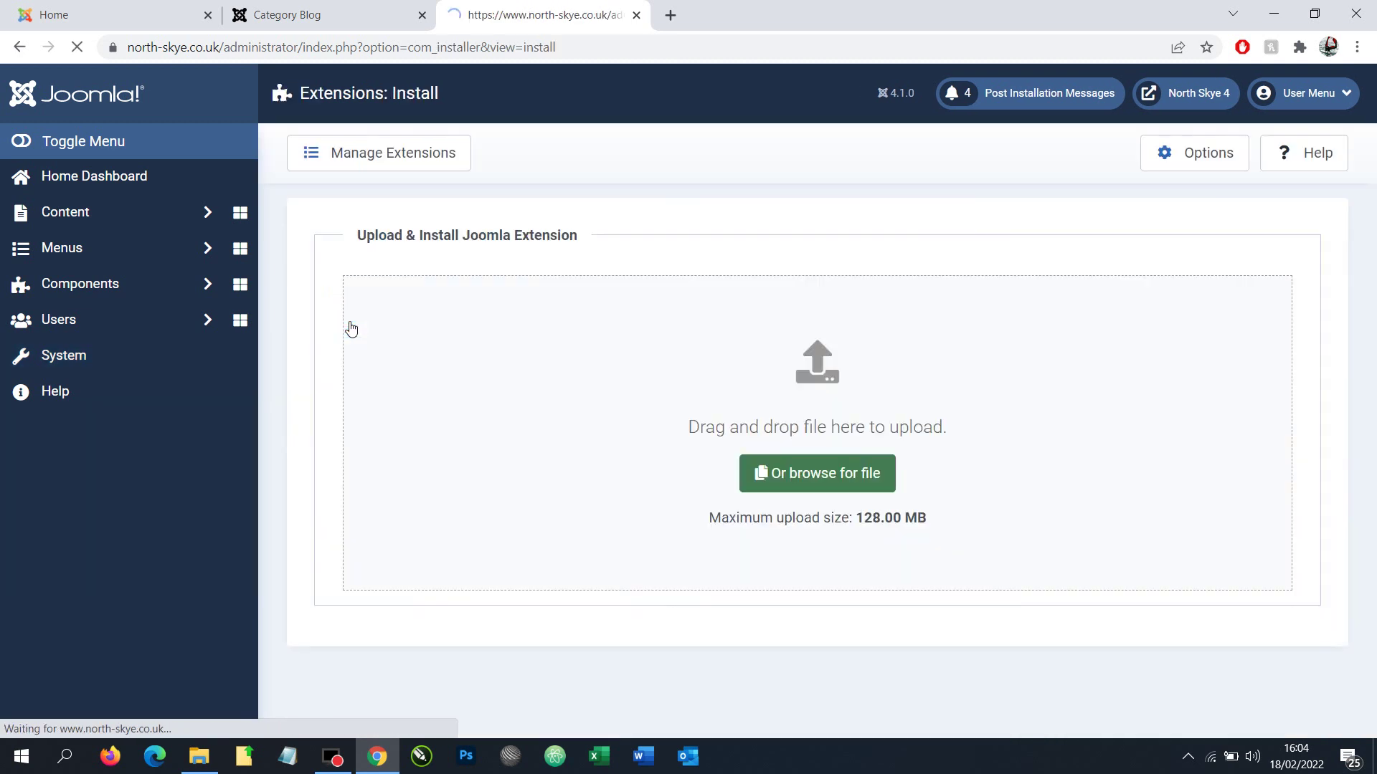
Drag the Article-Ordering-Joomla-4 zip from File Explorer into Joomla's upload area to install it
click(201, 757)
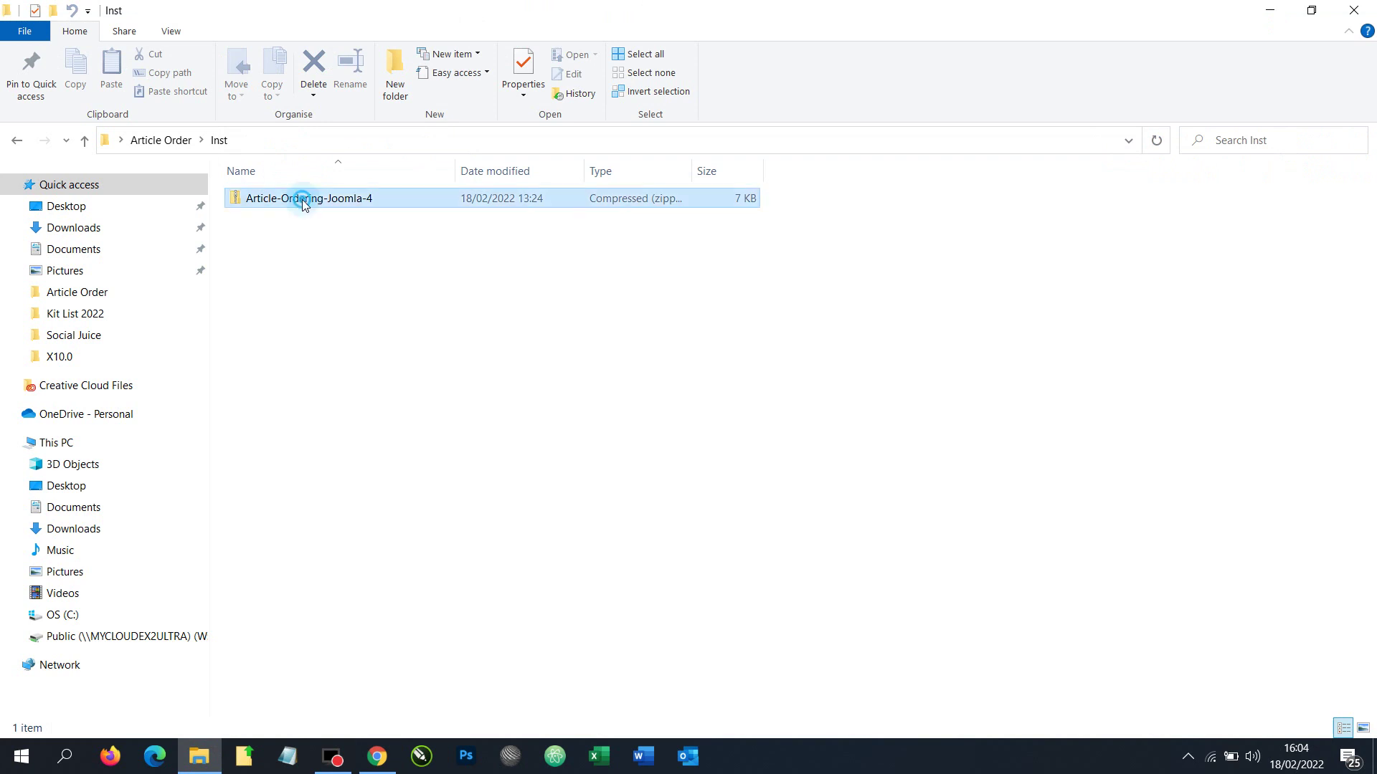
drag(301, 198, 535, 474)
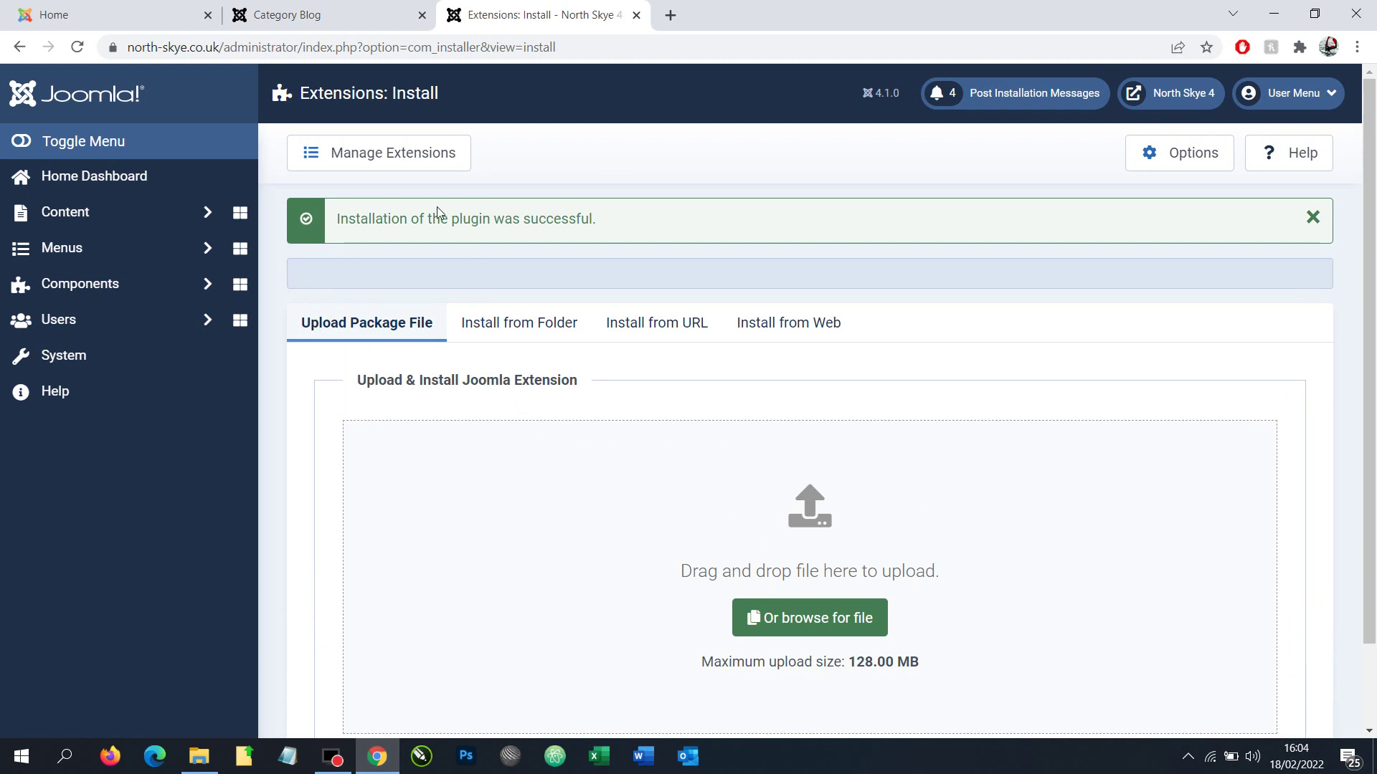
In Manage Extensions, search for 'or' and enable the Article Ordering plugin (version 2.0.1)
click(410, 164)
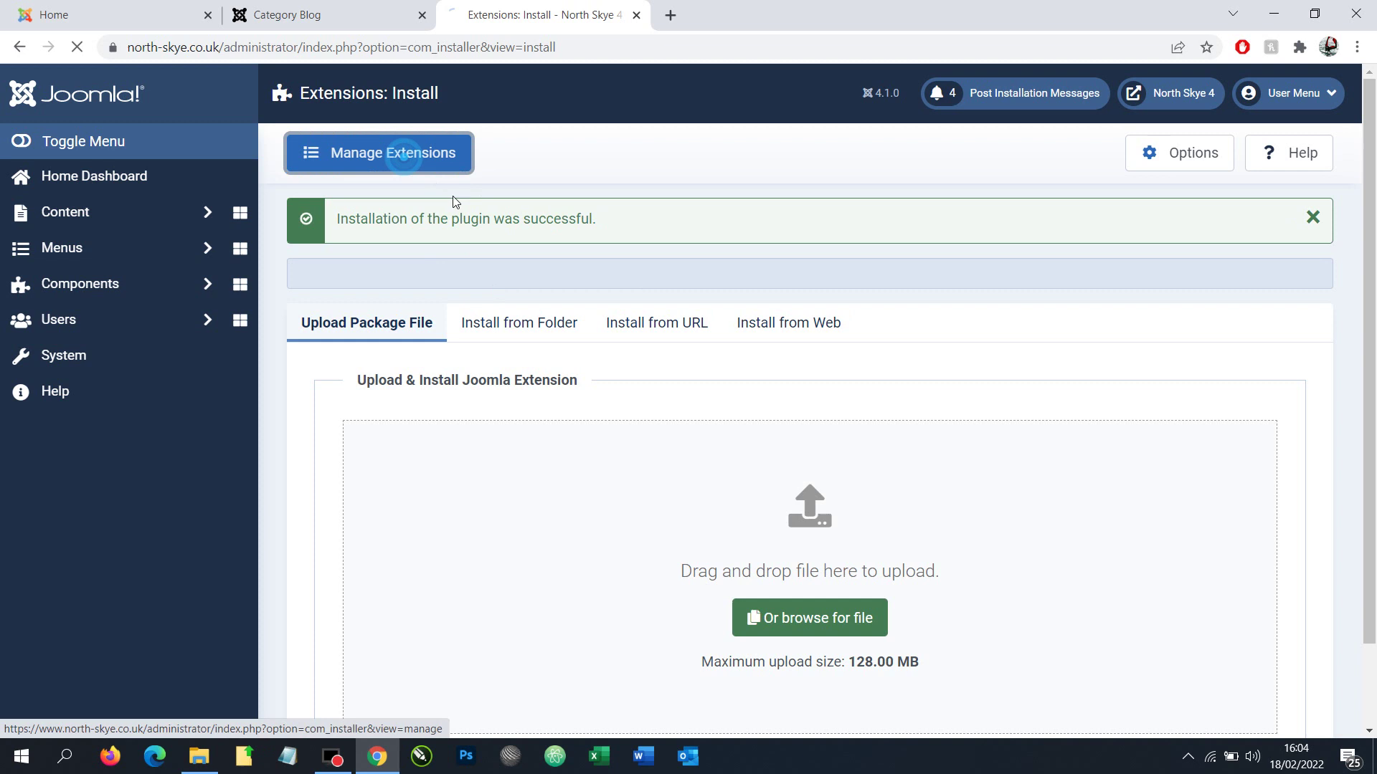
click(693, 224)
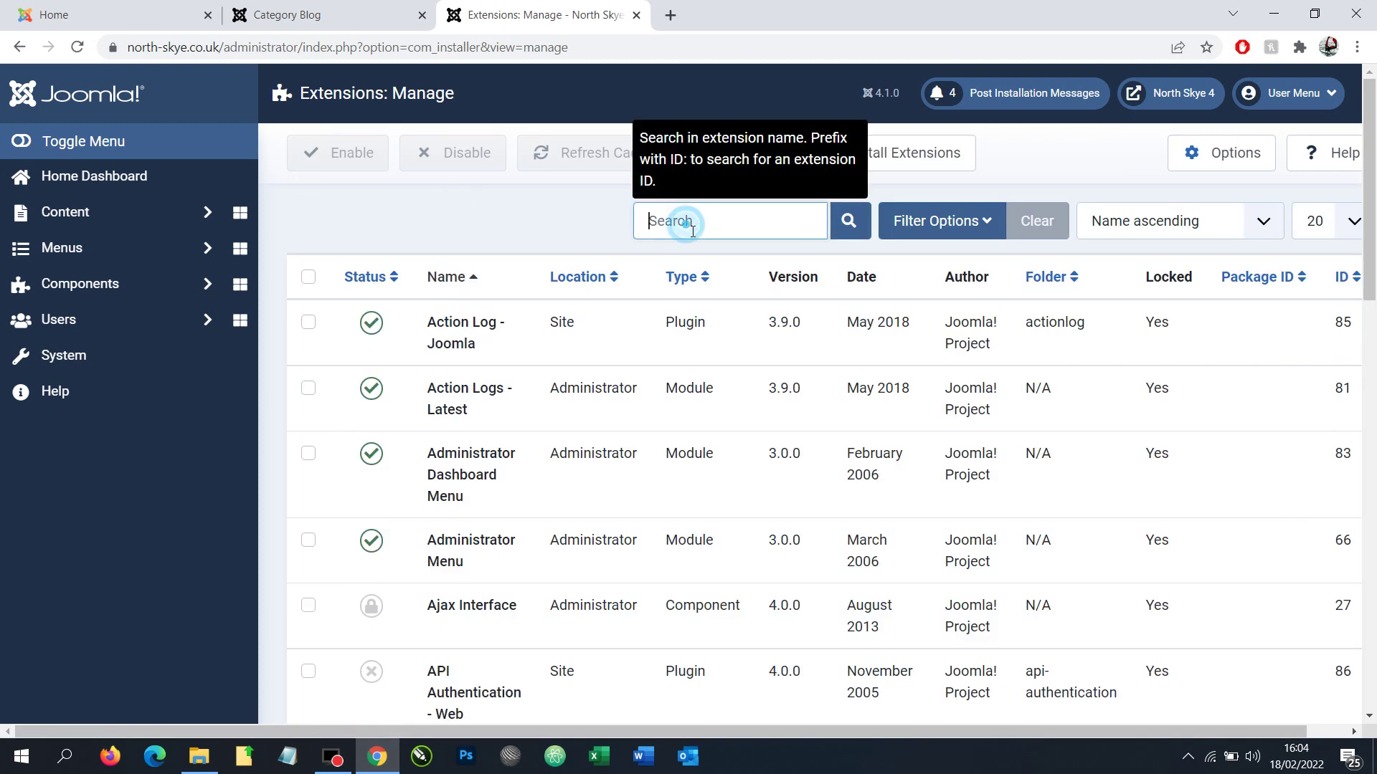
text(order)
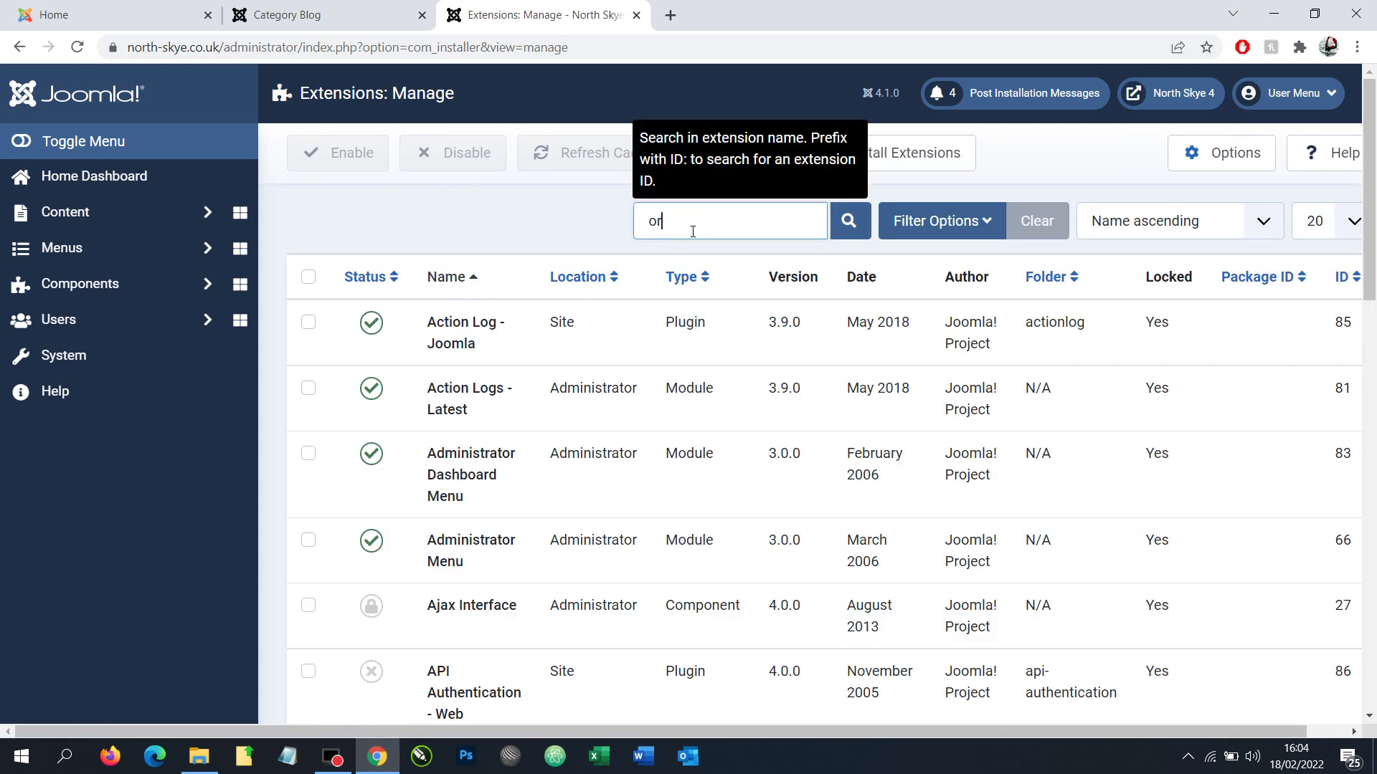
click(852, 222)
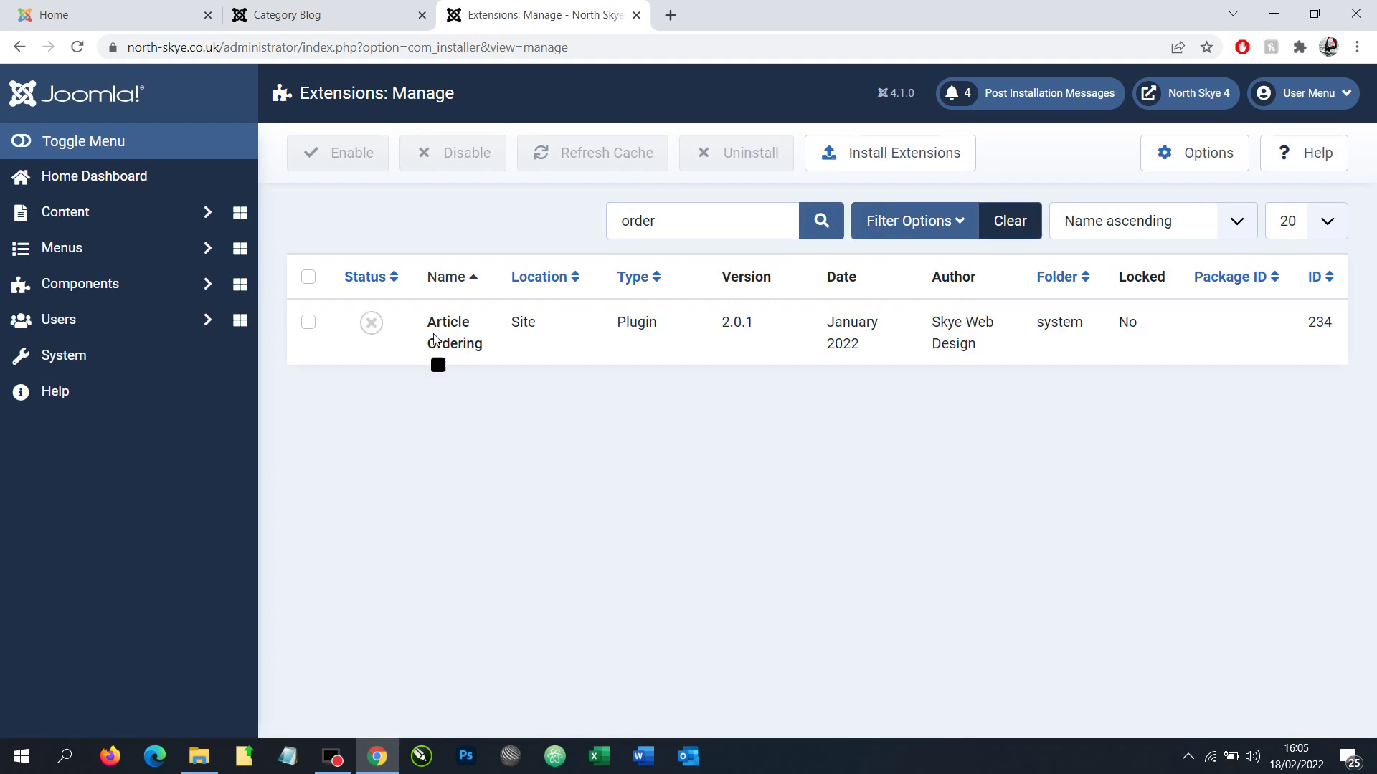
click(372, 324)
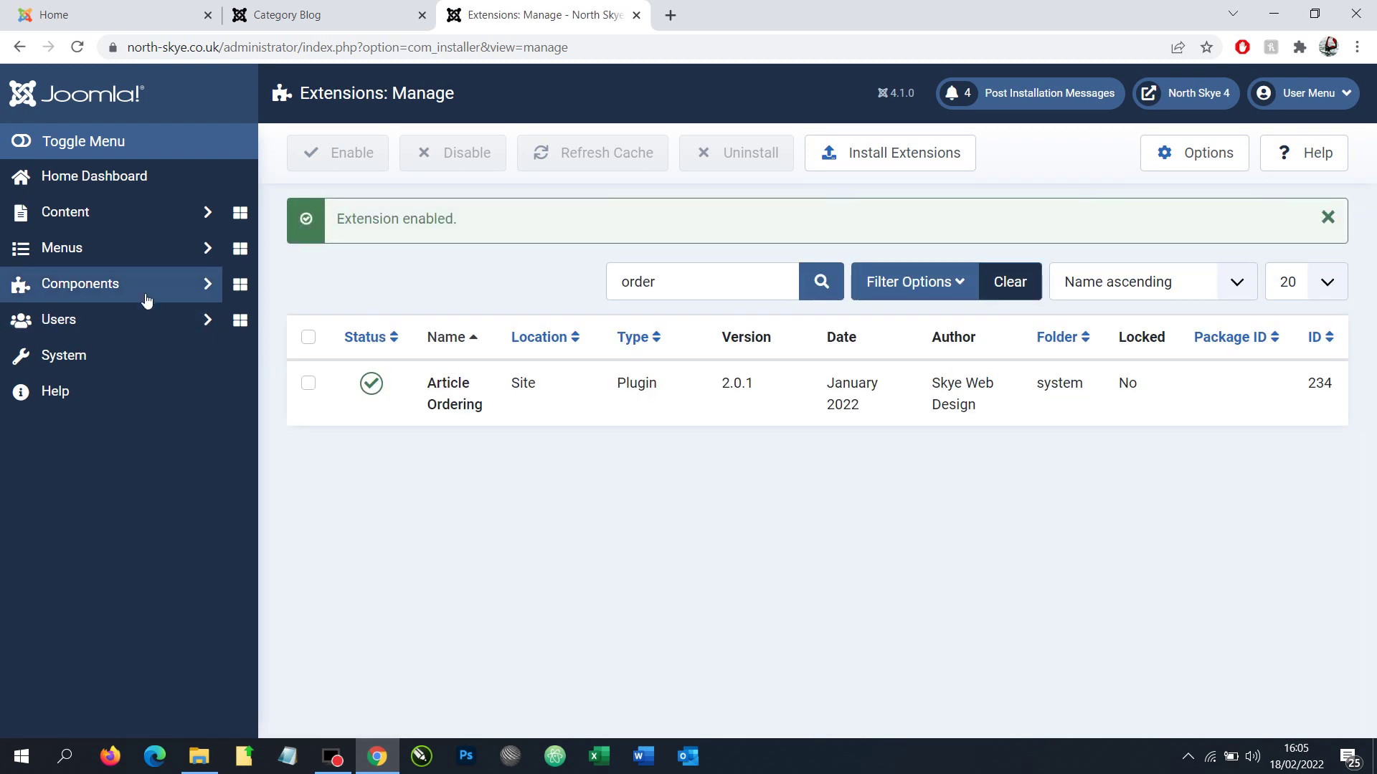
Set the Main Menu's Category Blog item Article Order to 'Article Order' on Blog Layout, then Save & Close
click(88, 263)
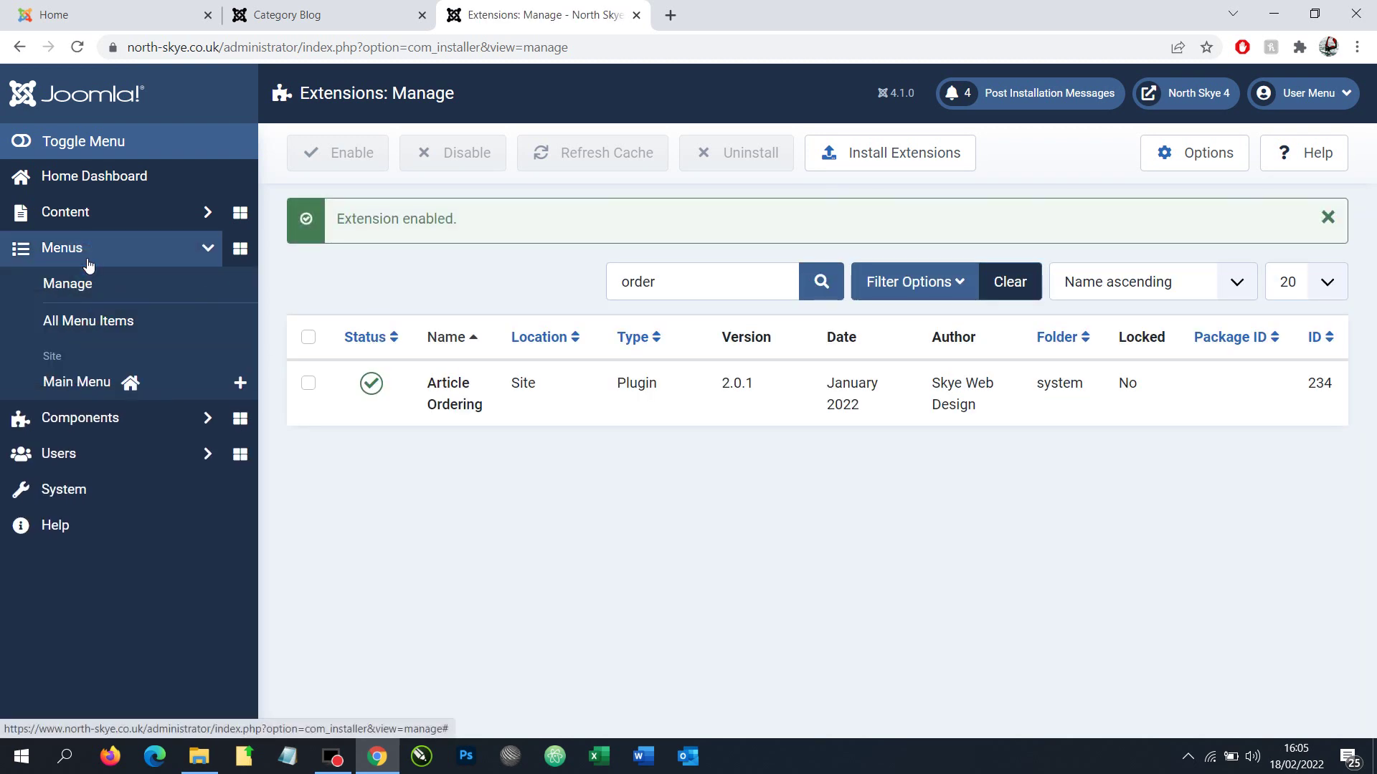
click(91, 384)
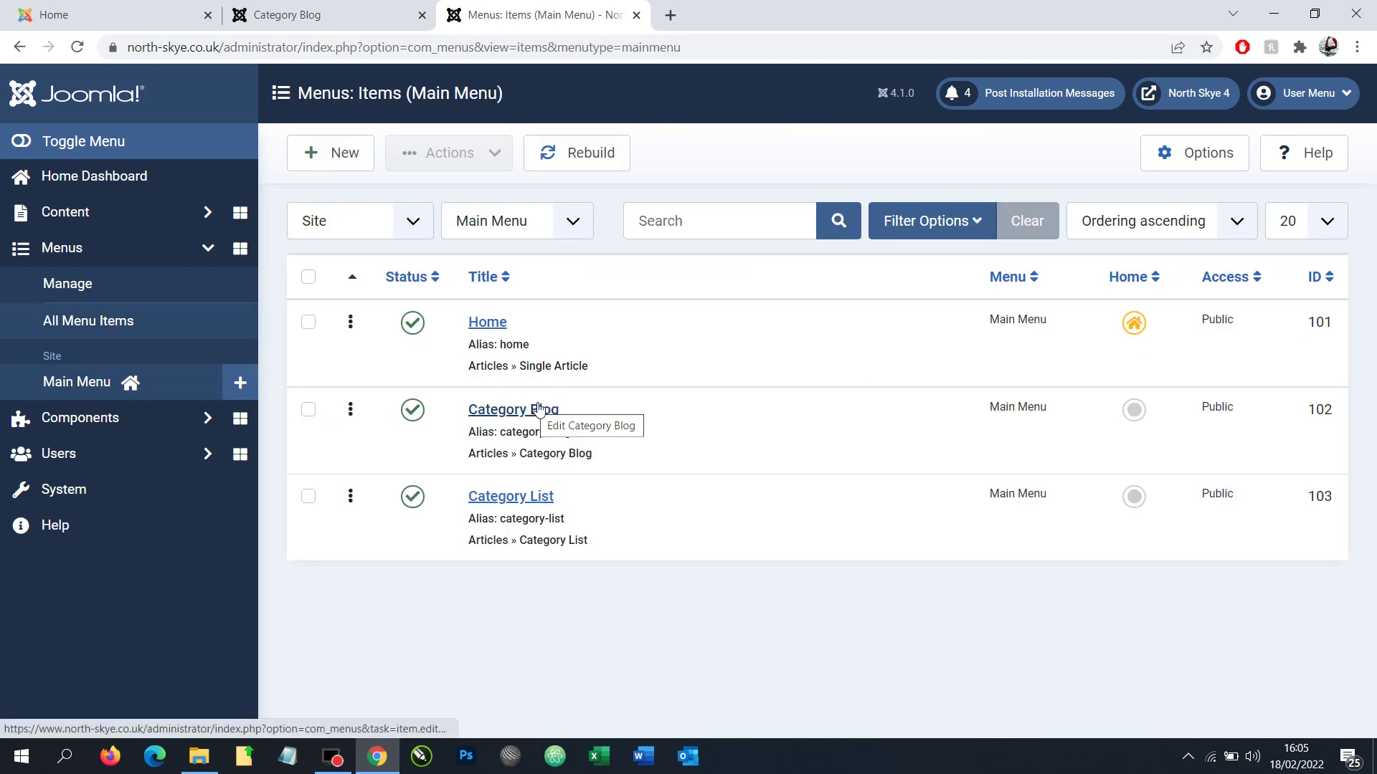
click(540, 409)
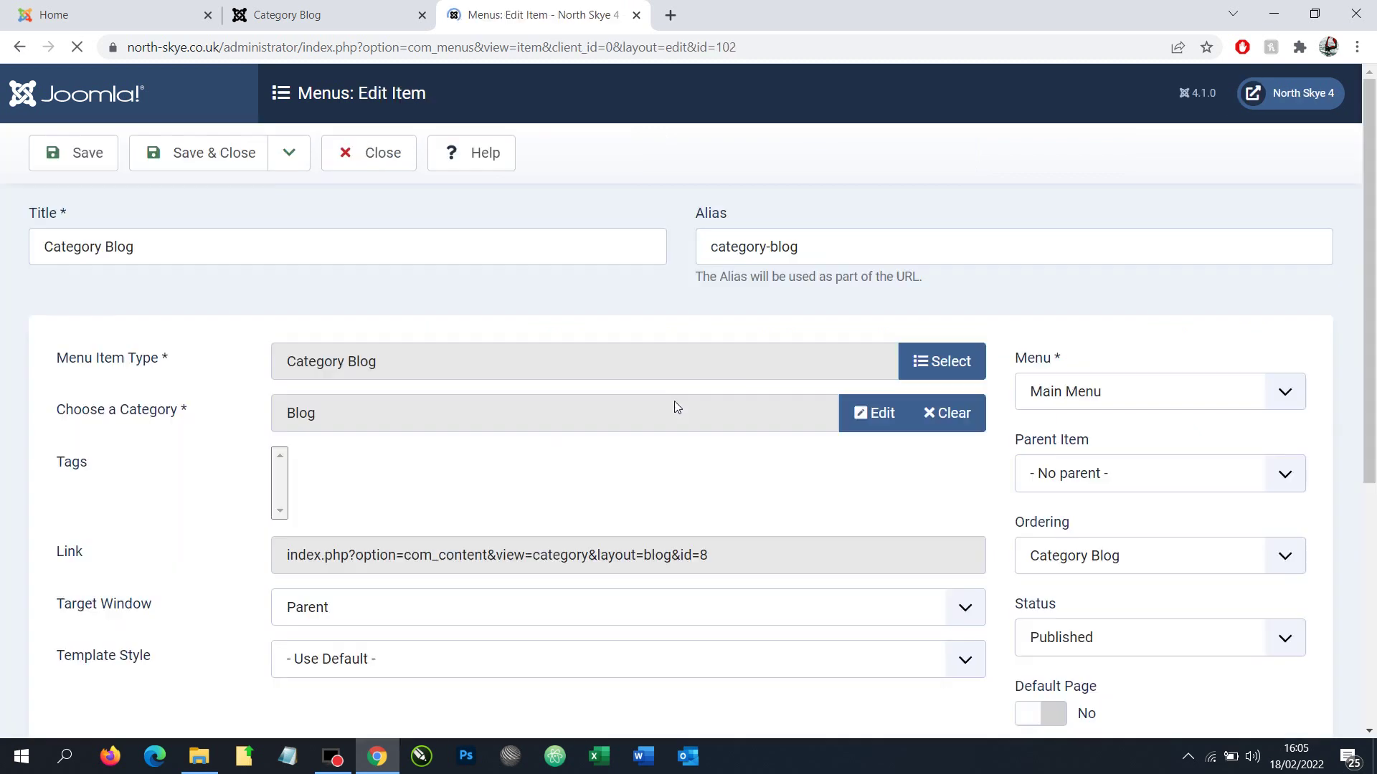
click(227, 341)
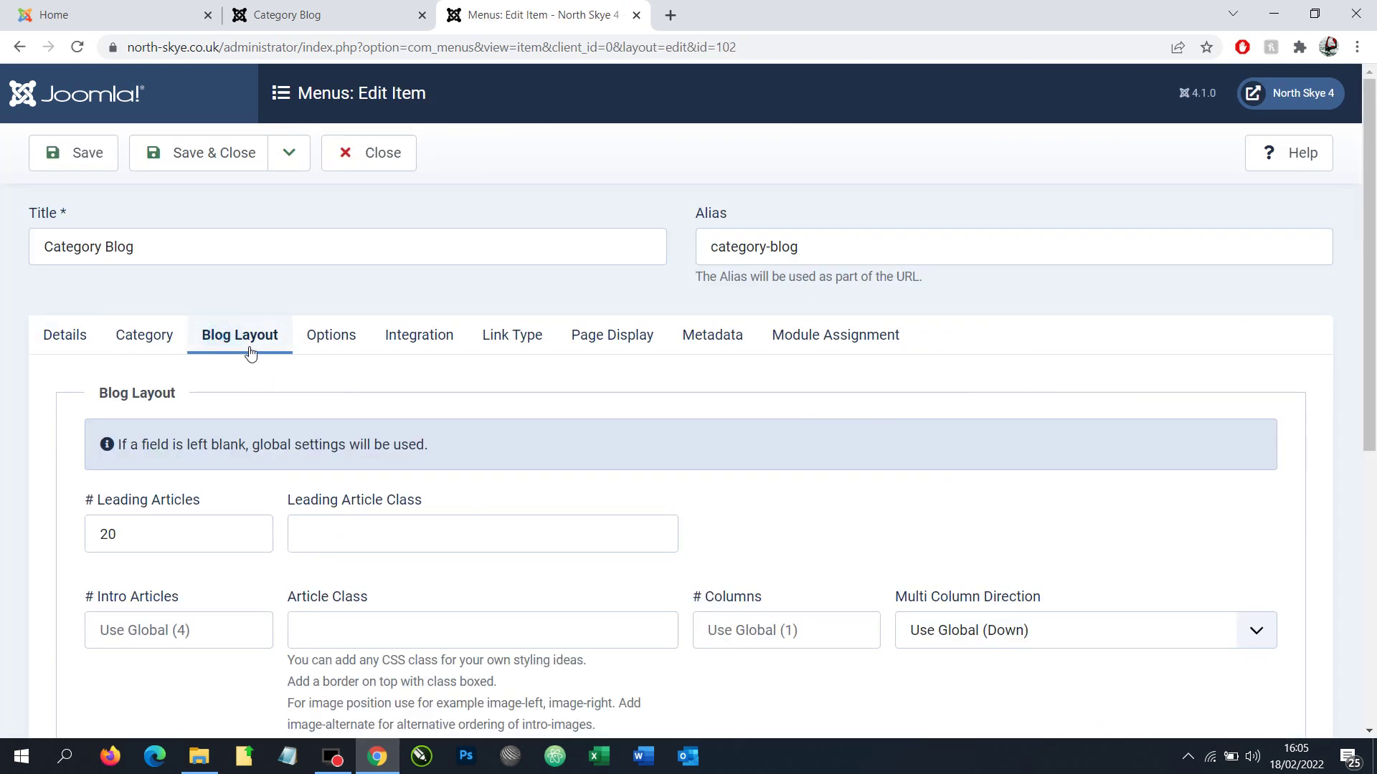
scroll(429, 378, down, 1)
scroll(429, 378, down, 5)
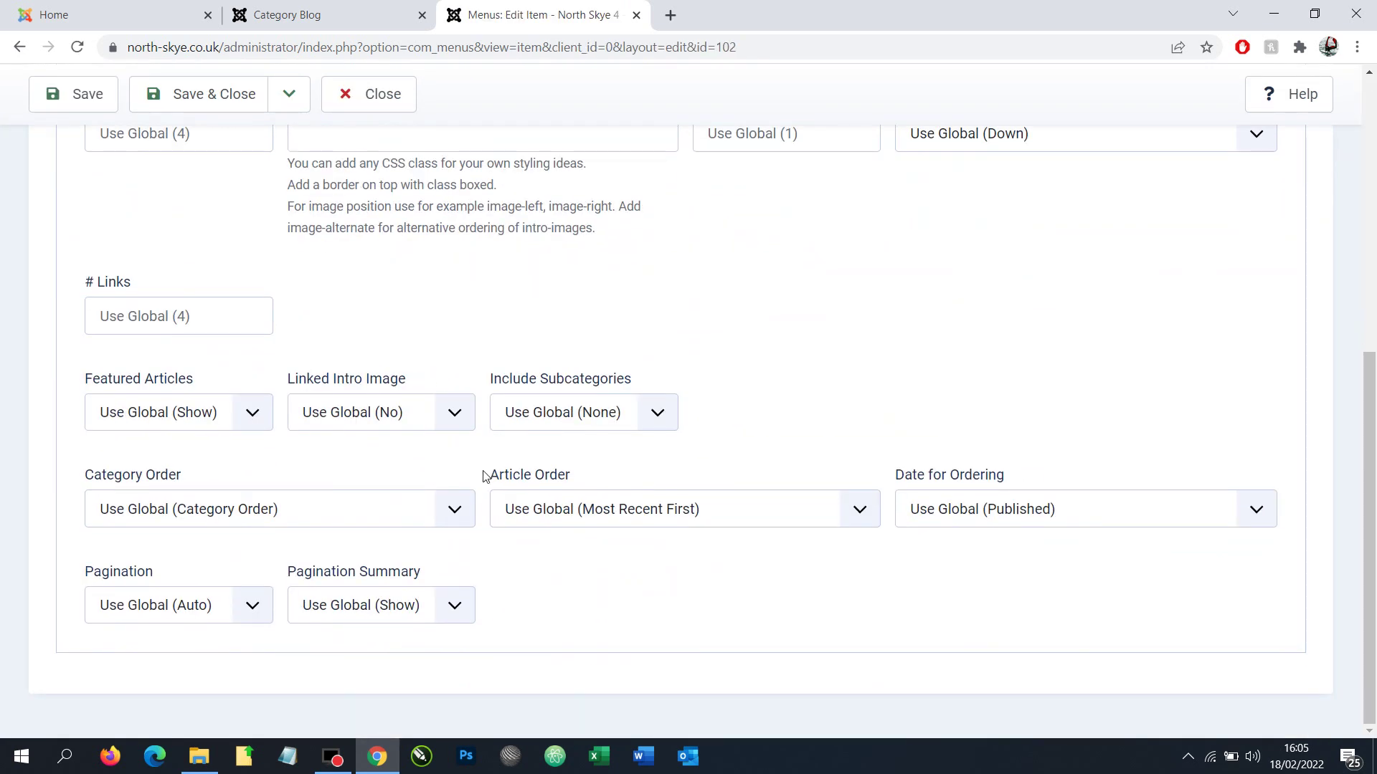
click(583, 514)
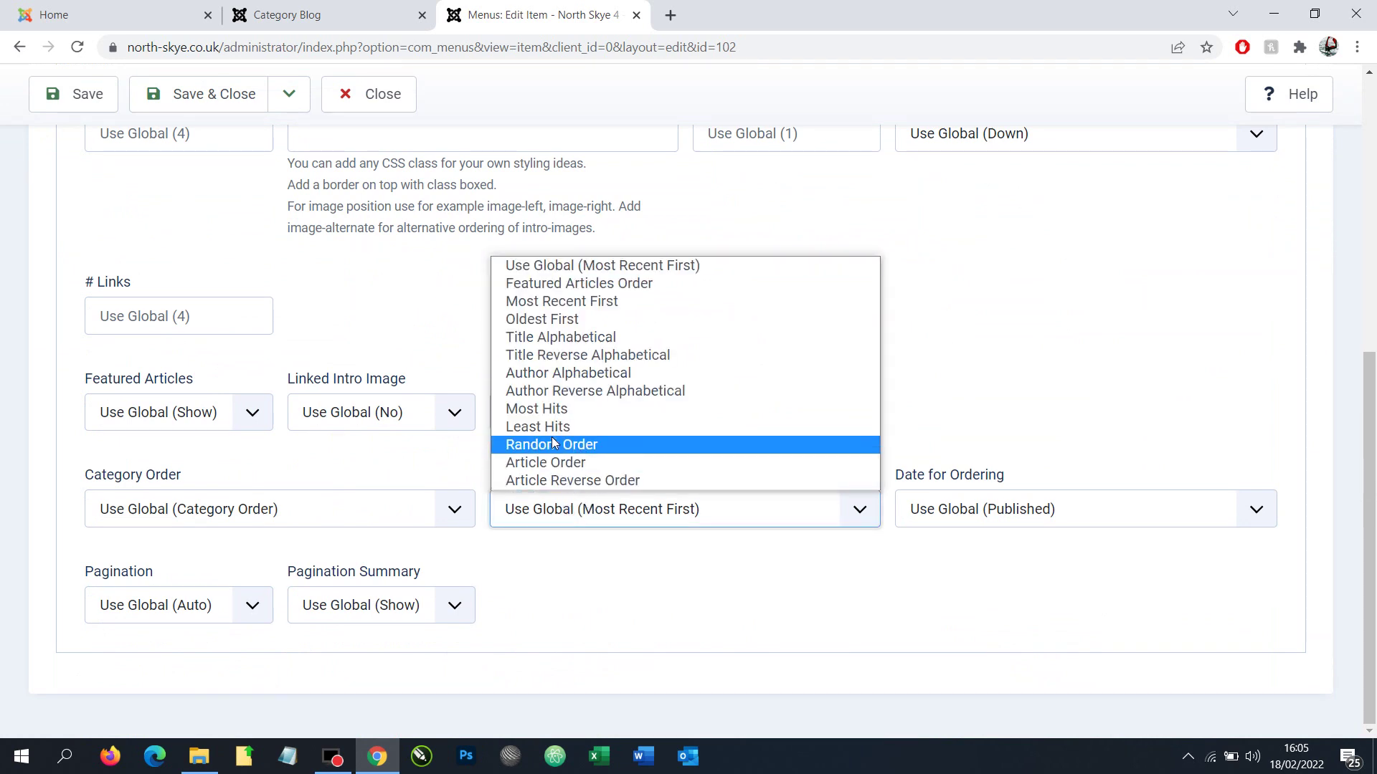
click(552, 462)
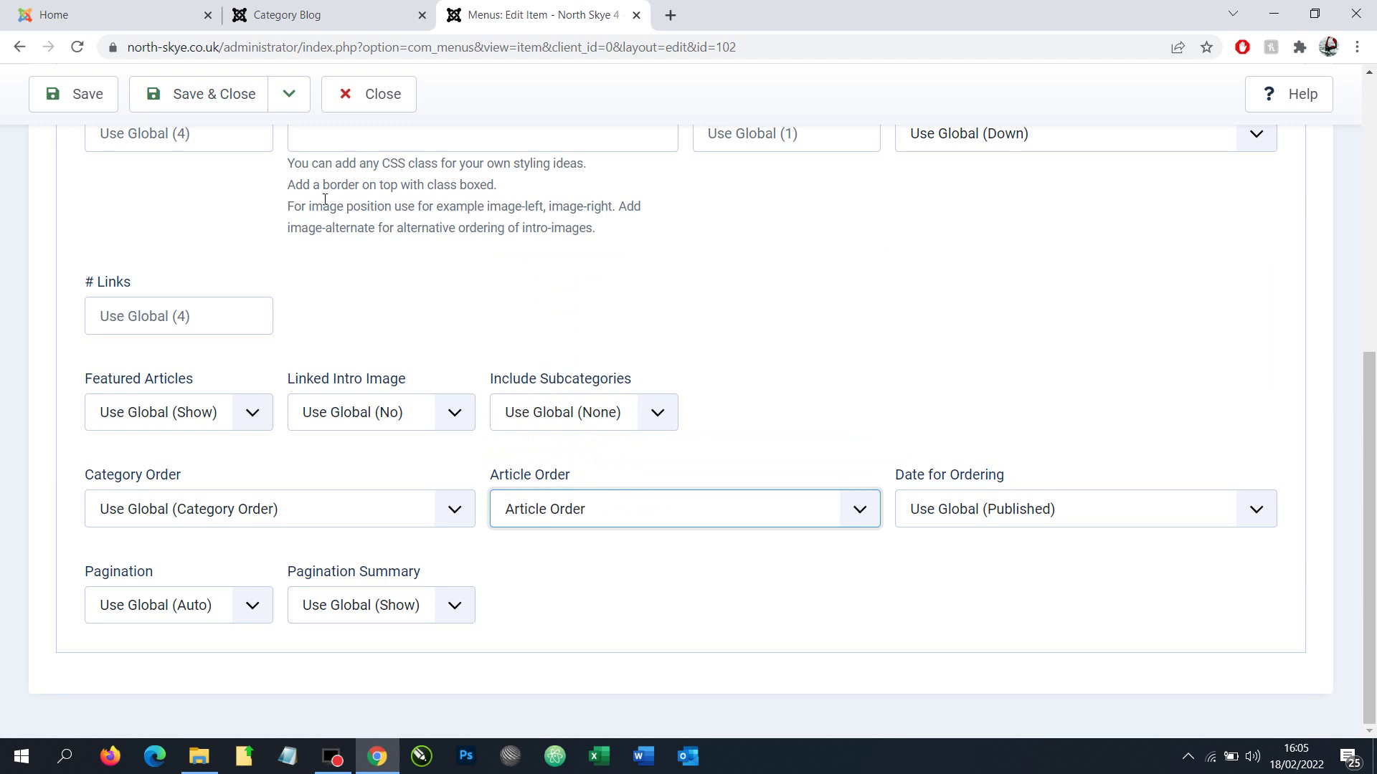
click(204, 94)
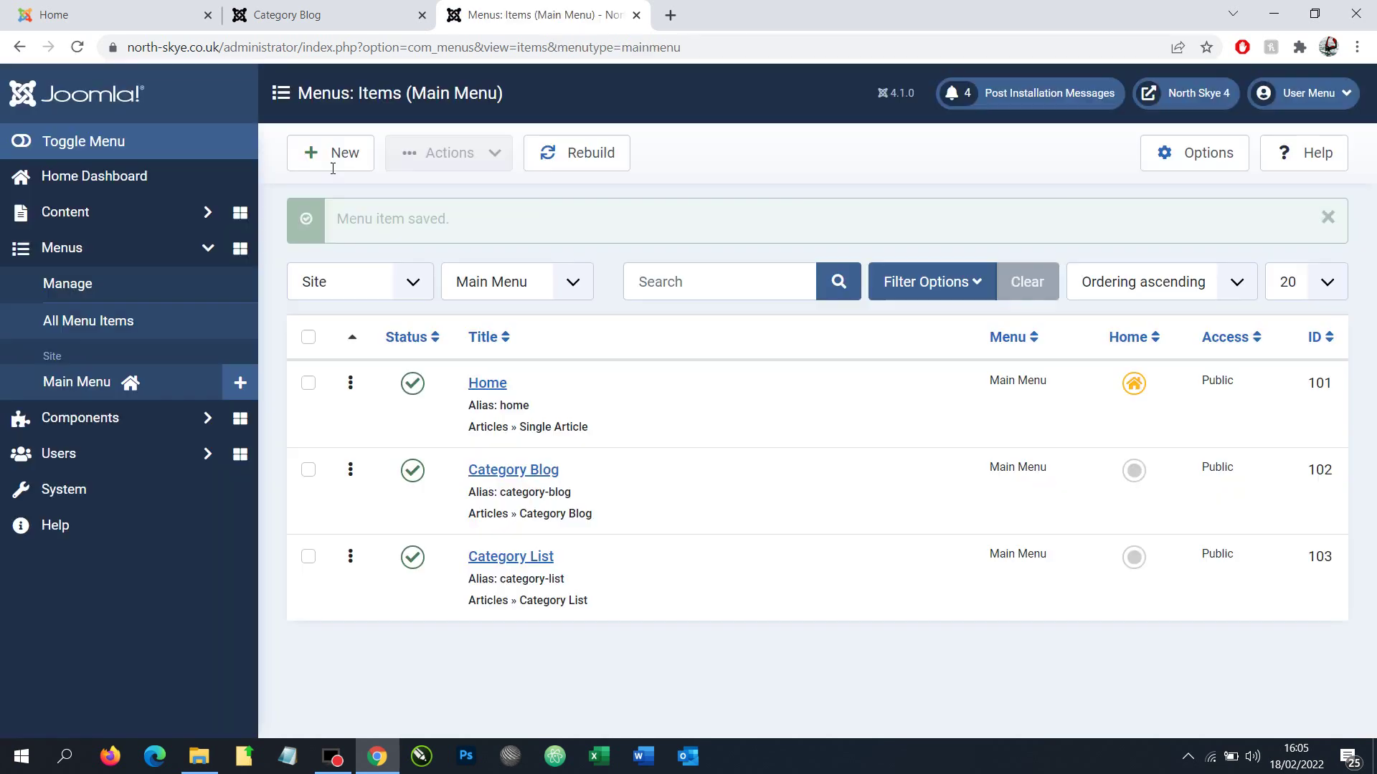
Set the Category List item's List Layouts Article Order to 'Article Order', then Save & Close
click(548, 560)
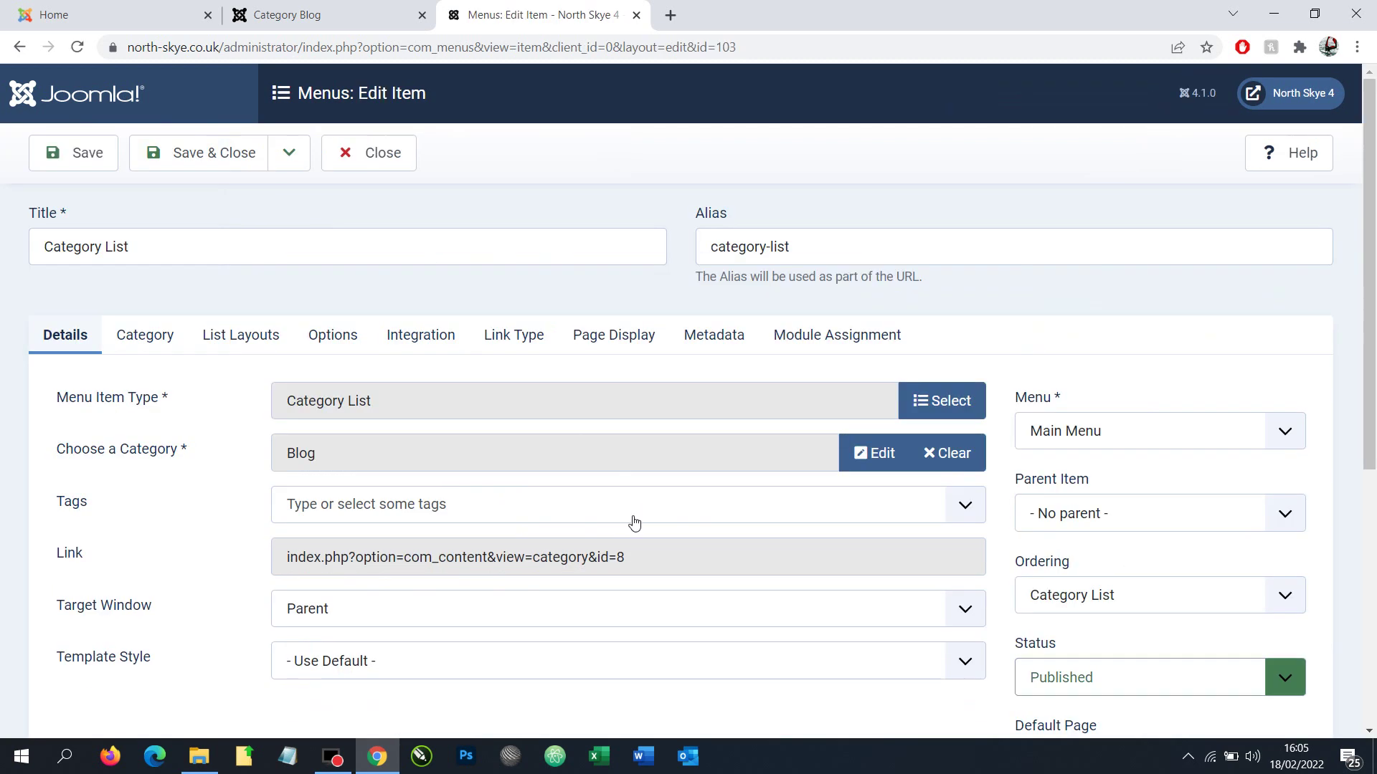
click(259, 338)
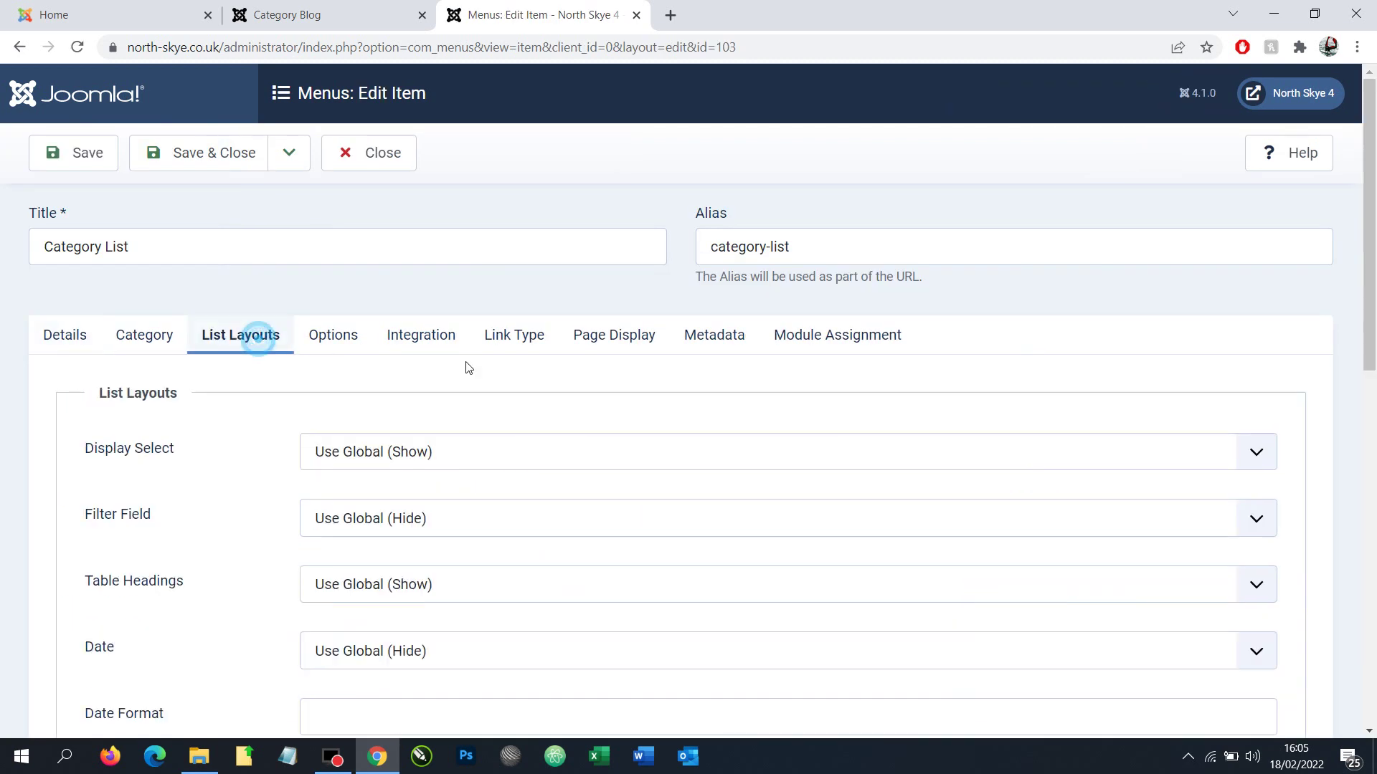
scroll(468, 367, down, 10)
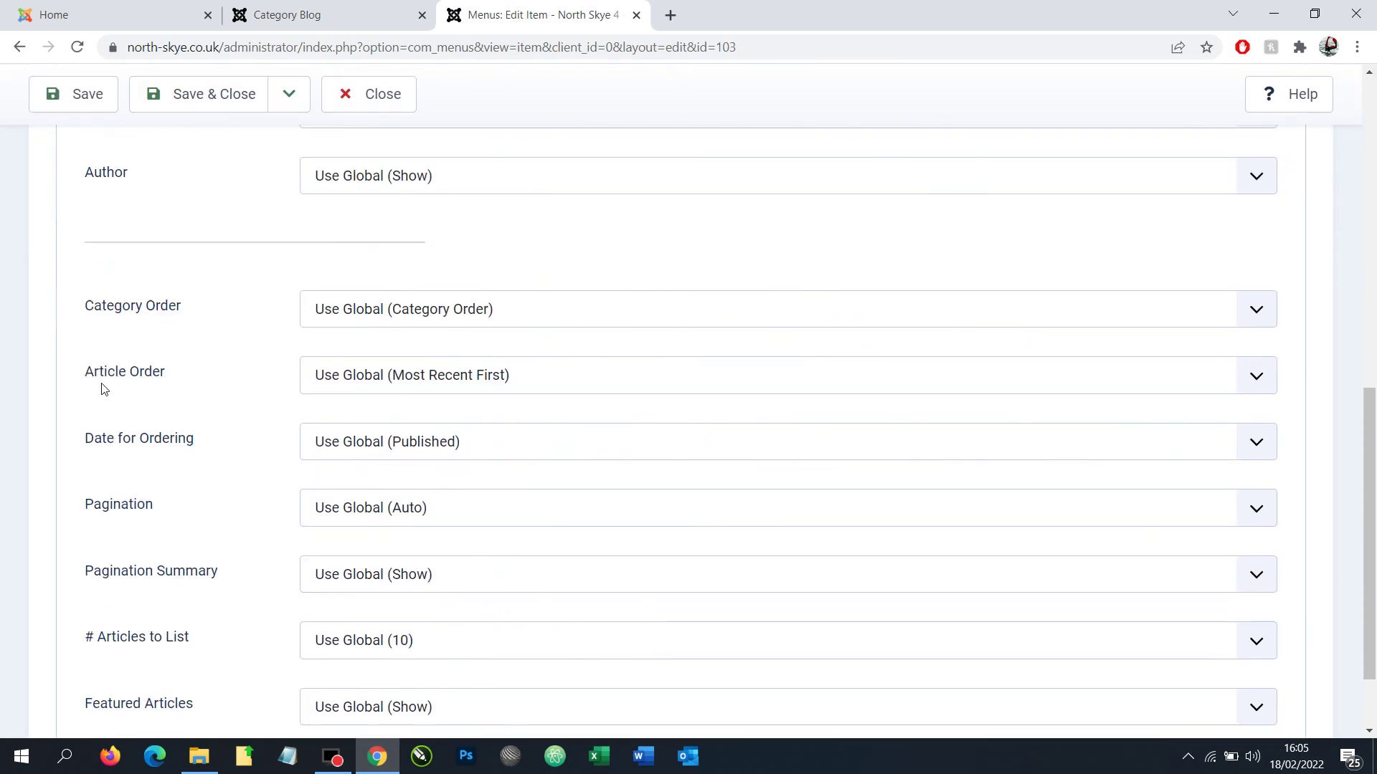
click(450, 388)
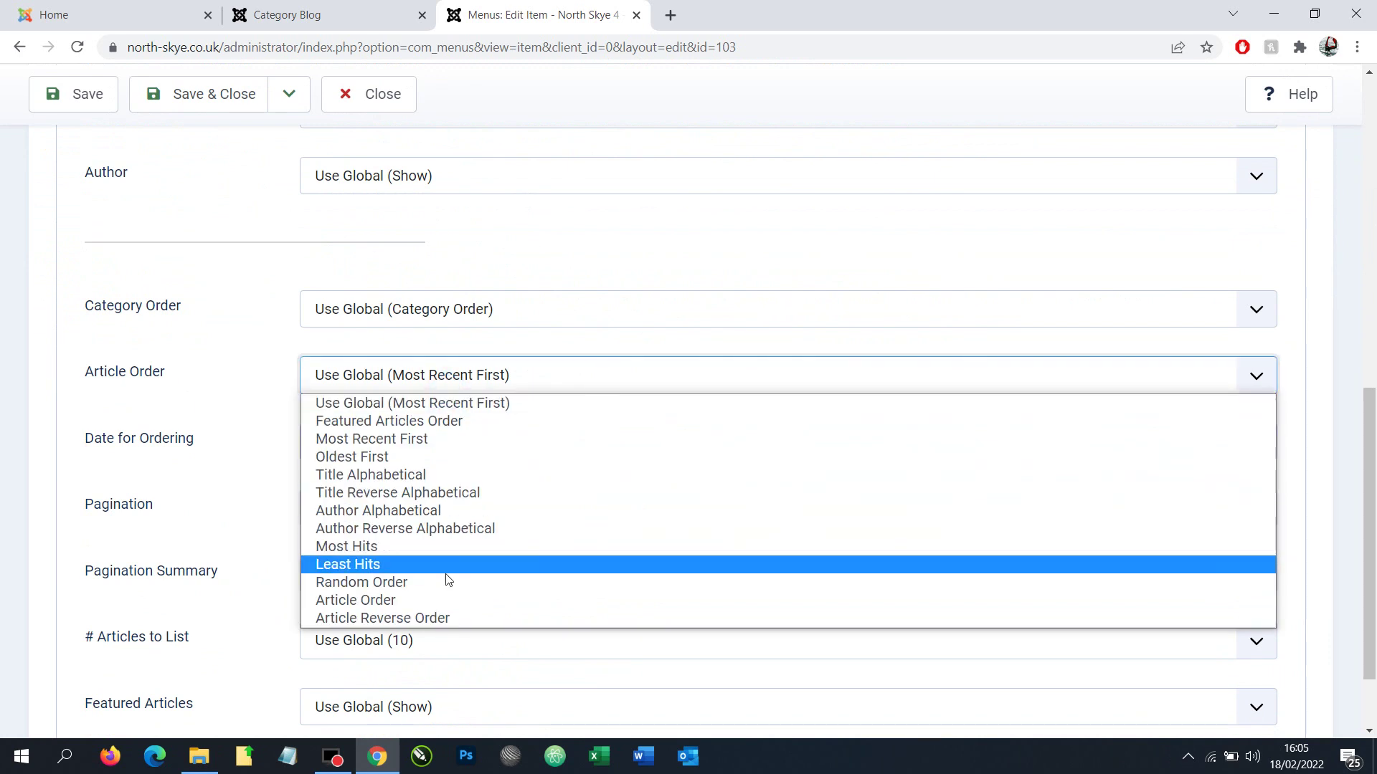
click(433, 600)
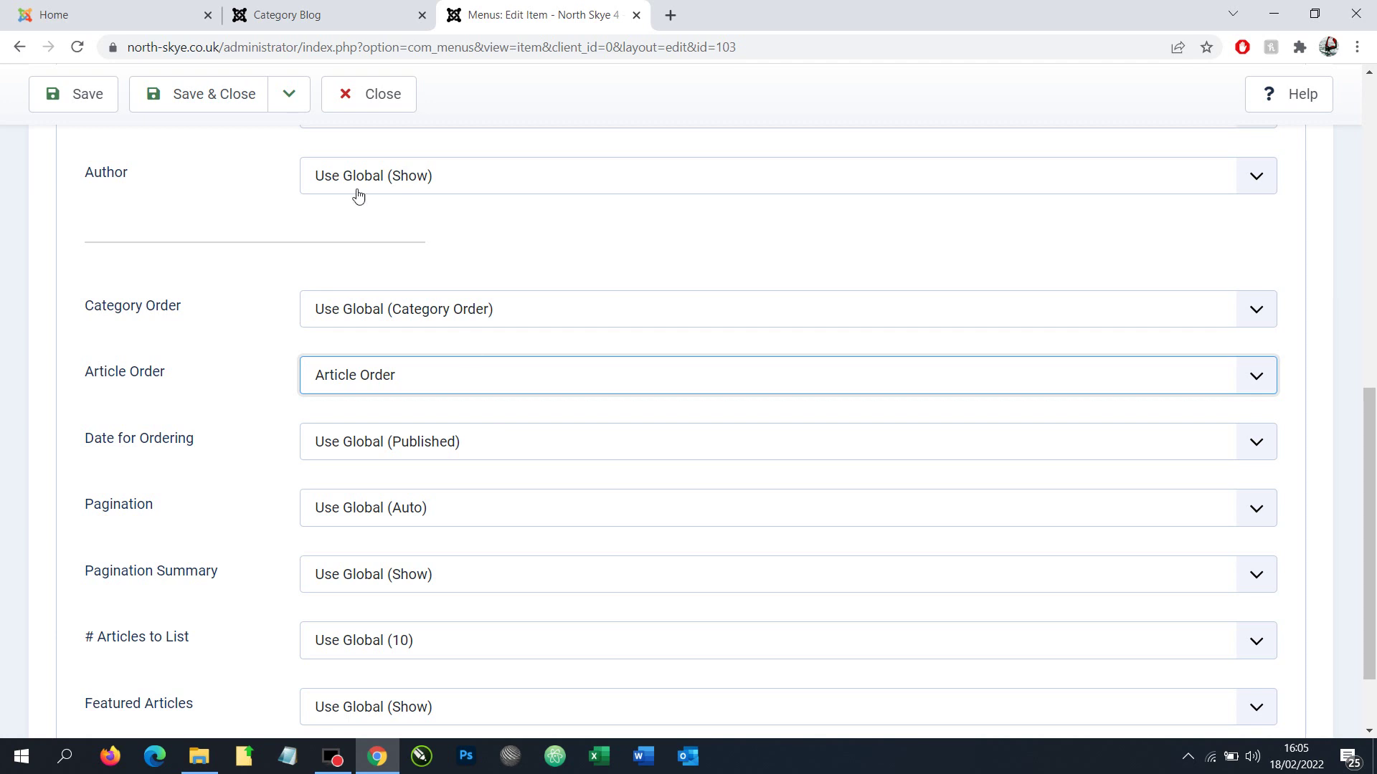
click(208, 94)
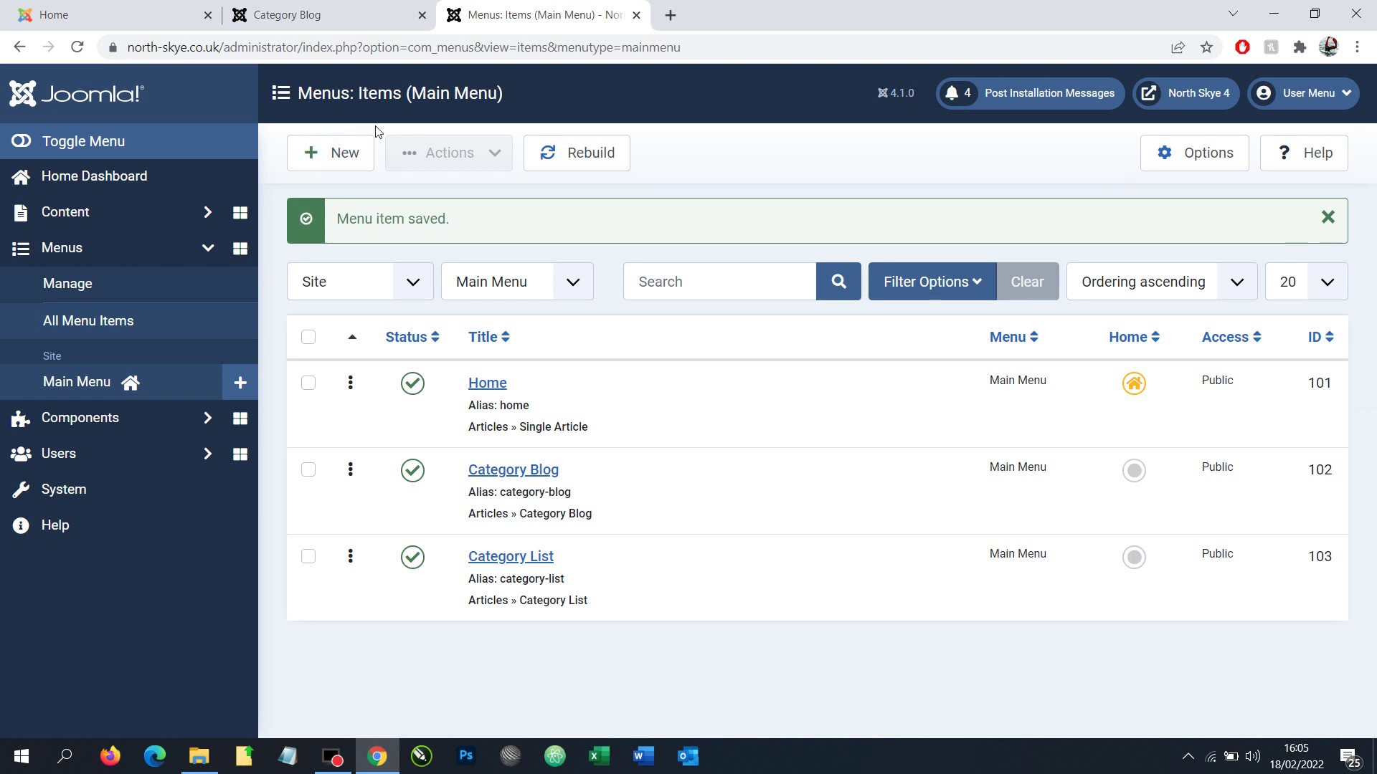
Reload the front-end Category Blog, now ordered Green, Red, Blue, and edit the Blue article
click(337, 14)
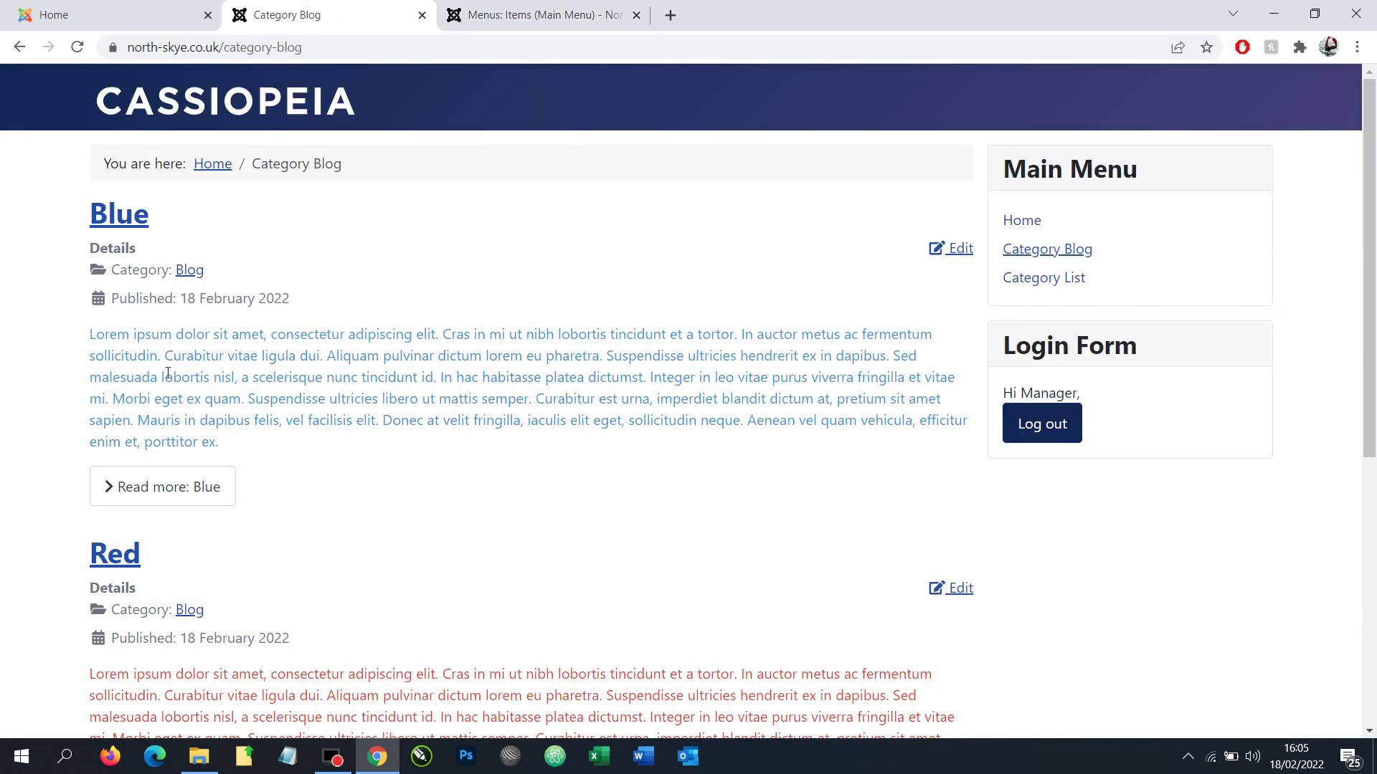
click(77, 47)
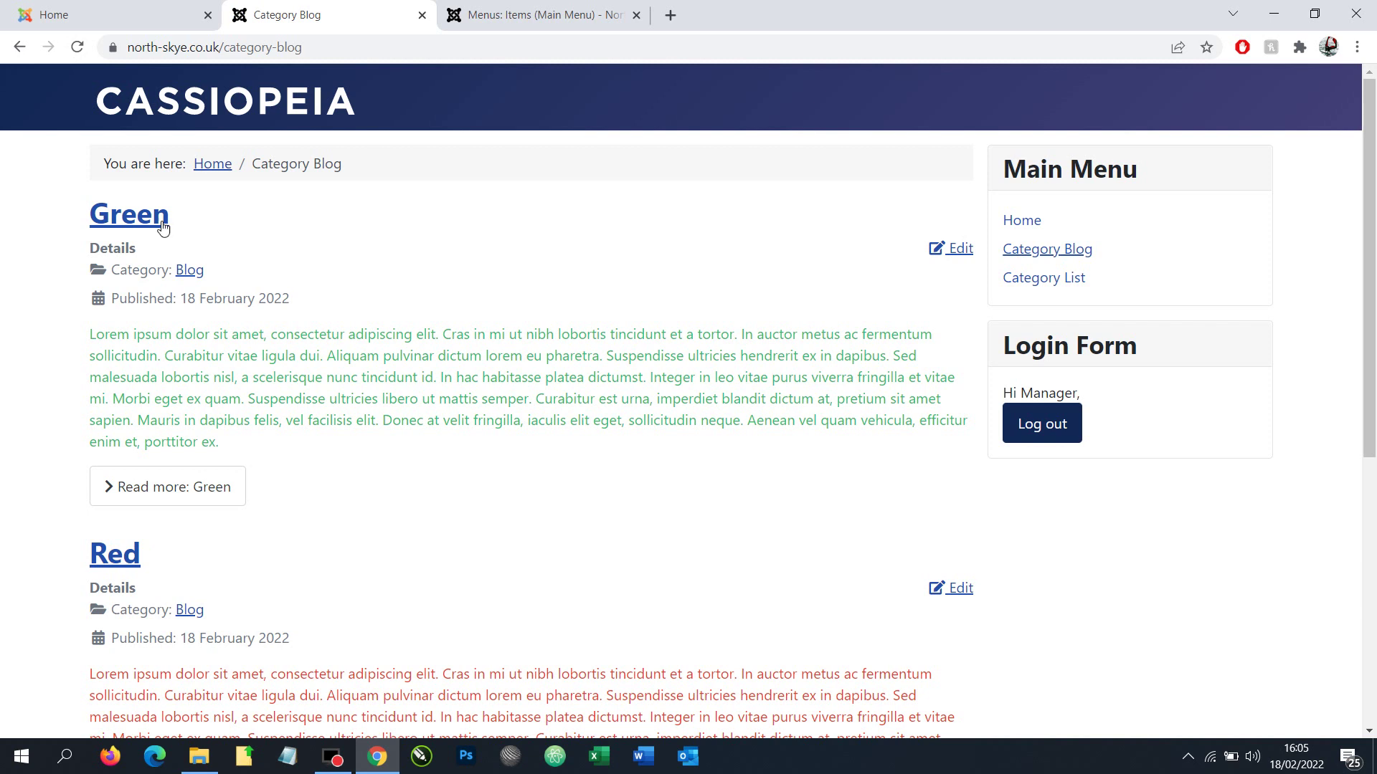
scroll(168, 357, down, 5)
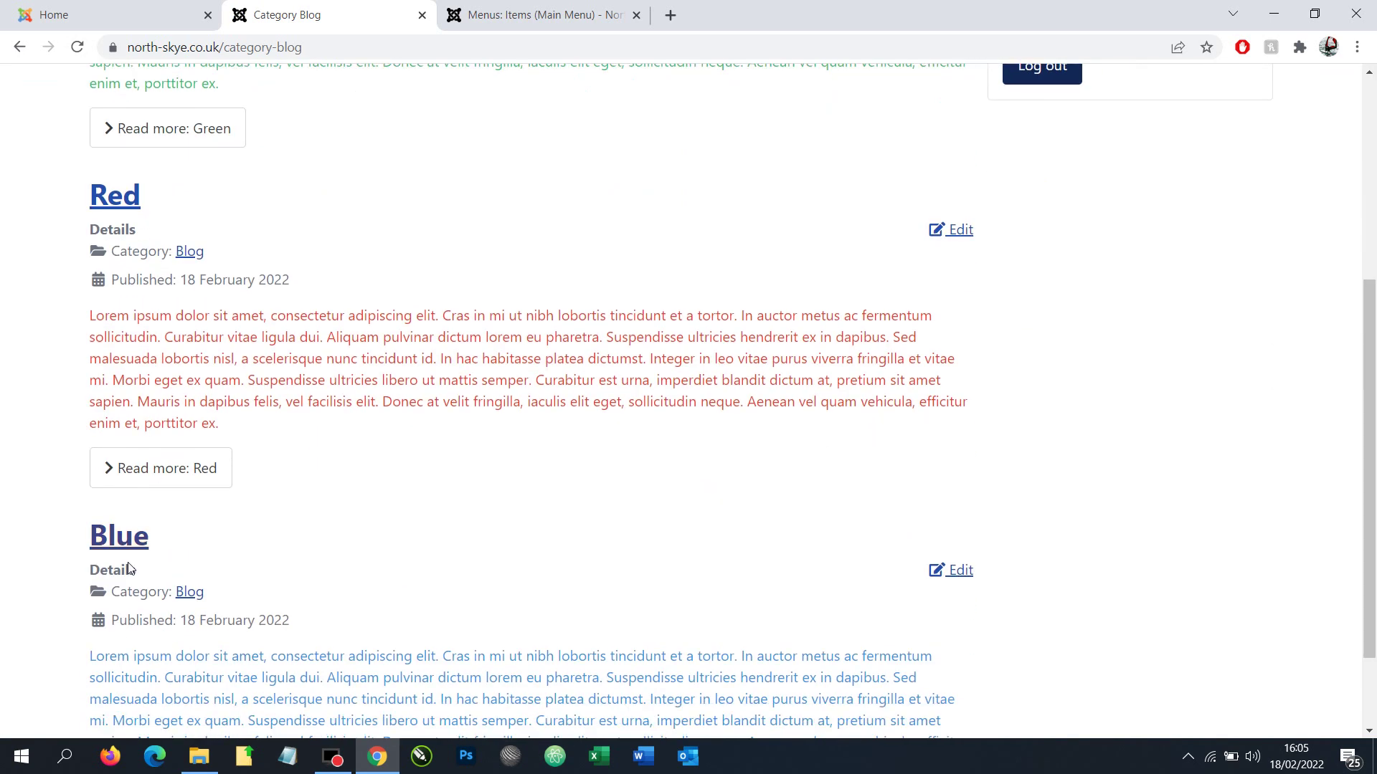
scroll(118, 639, down, 2)
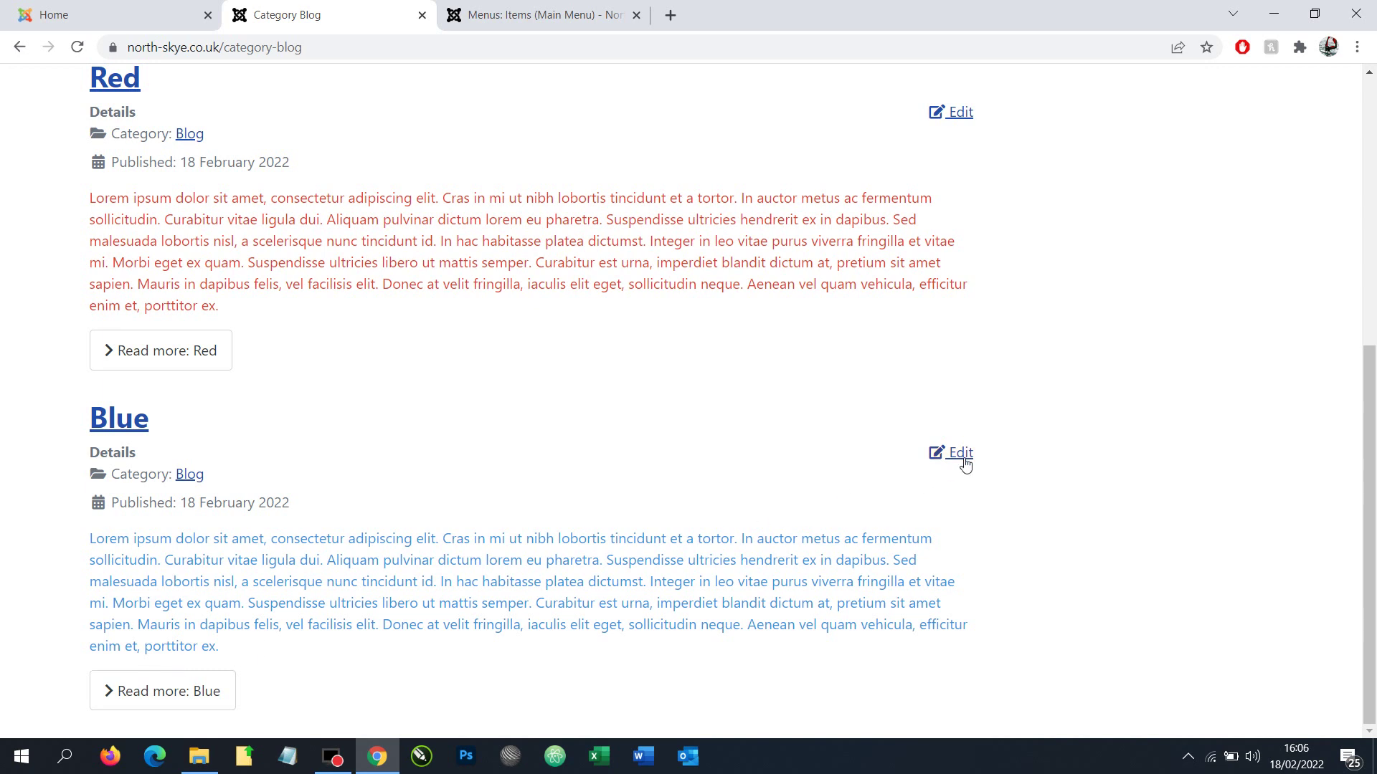
click(956, 454)
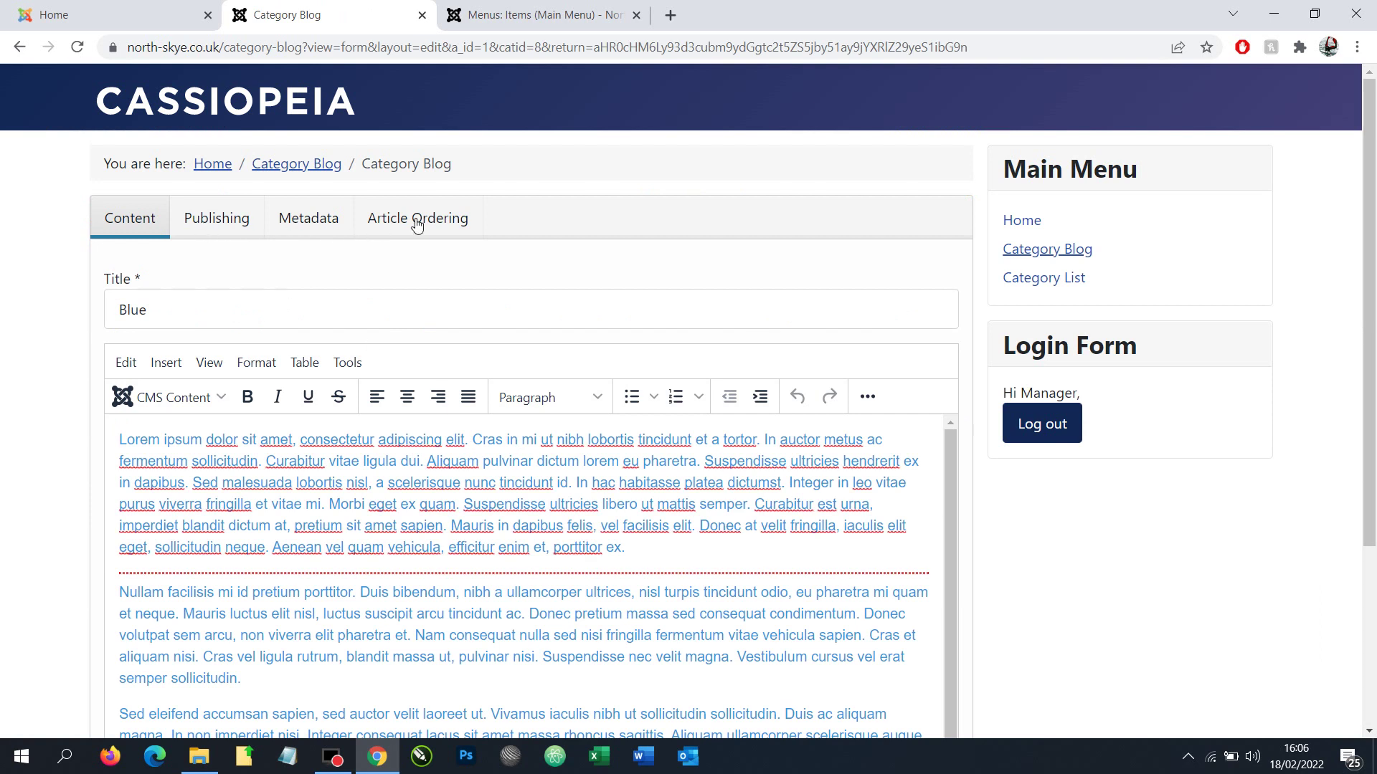
On the Article Ordering tab, drag Blue to the top of the list and save
click(451, 218)
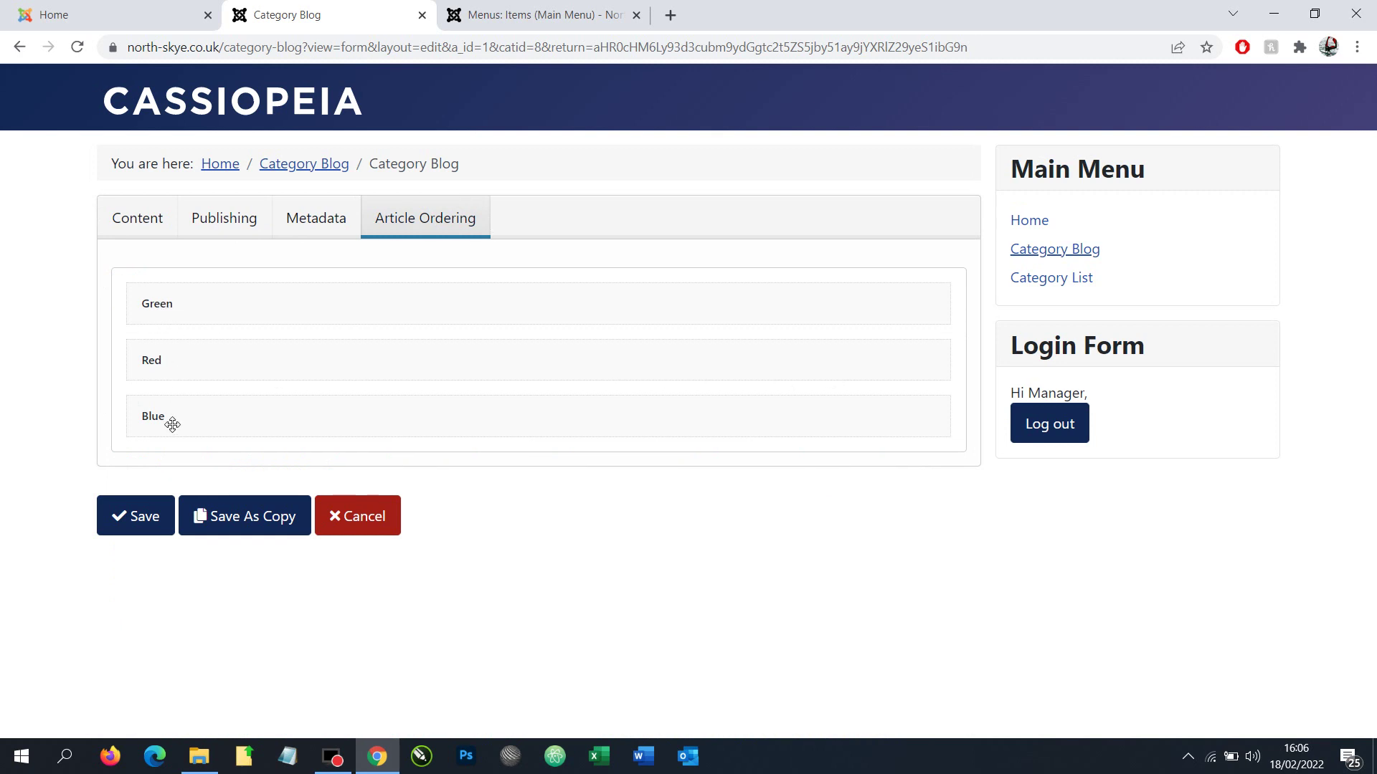
drag(195, 425, 228, 316)
click(144, 510)
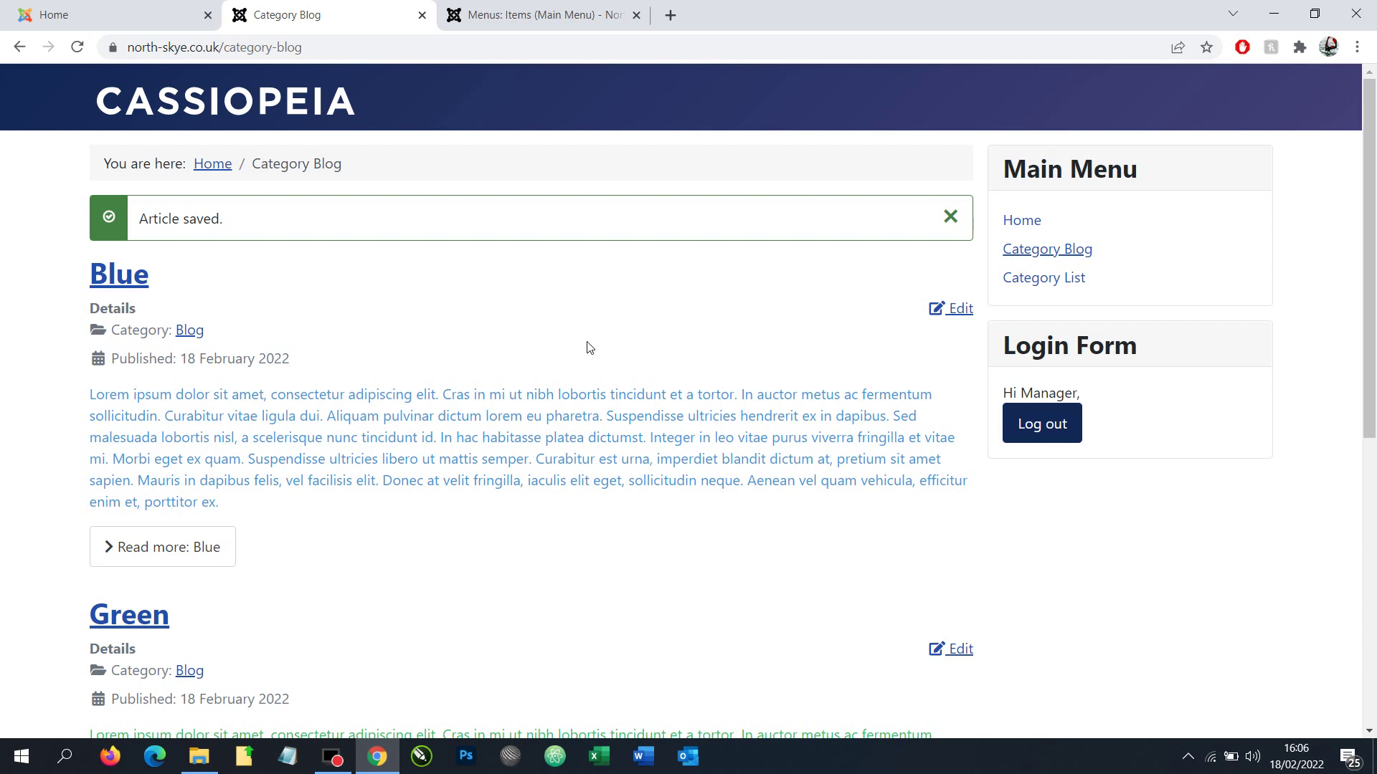
Log in on the Skye Test Site home page and view its Category Blog listing Red, Blue, Green
click(114, 13)
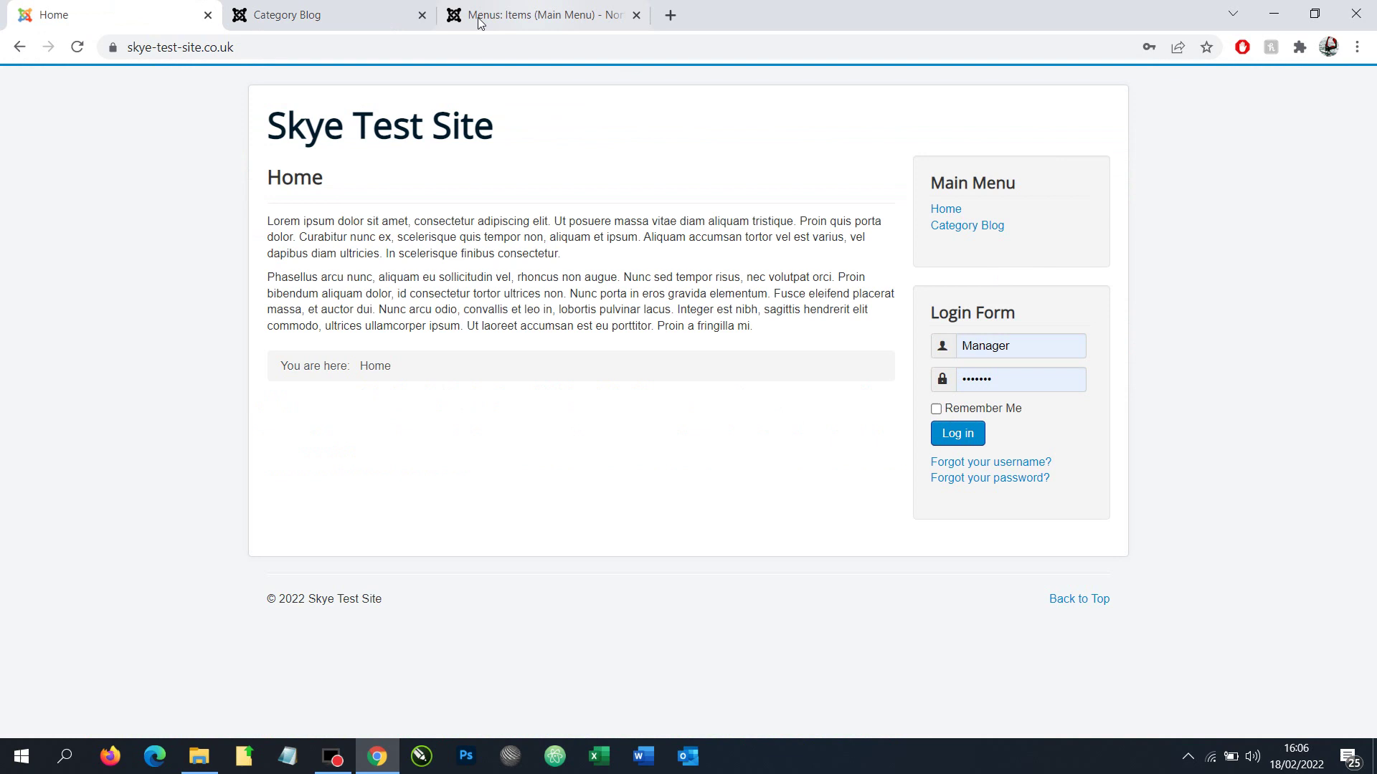
click(958, 434)
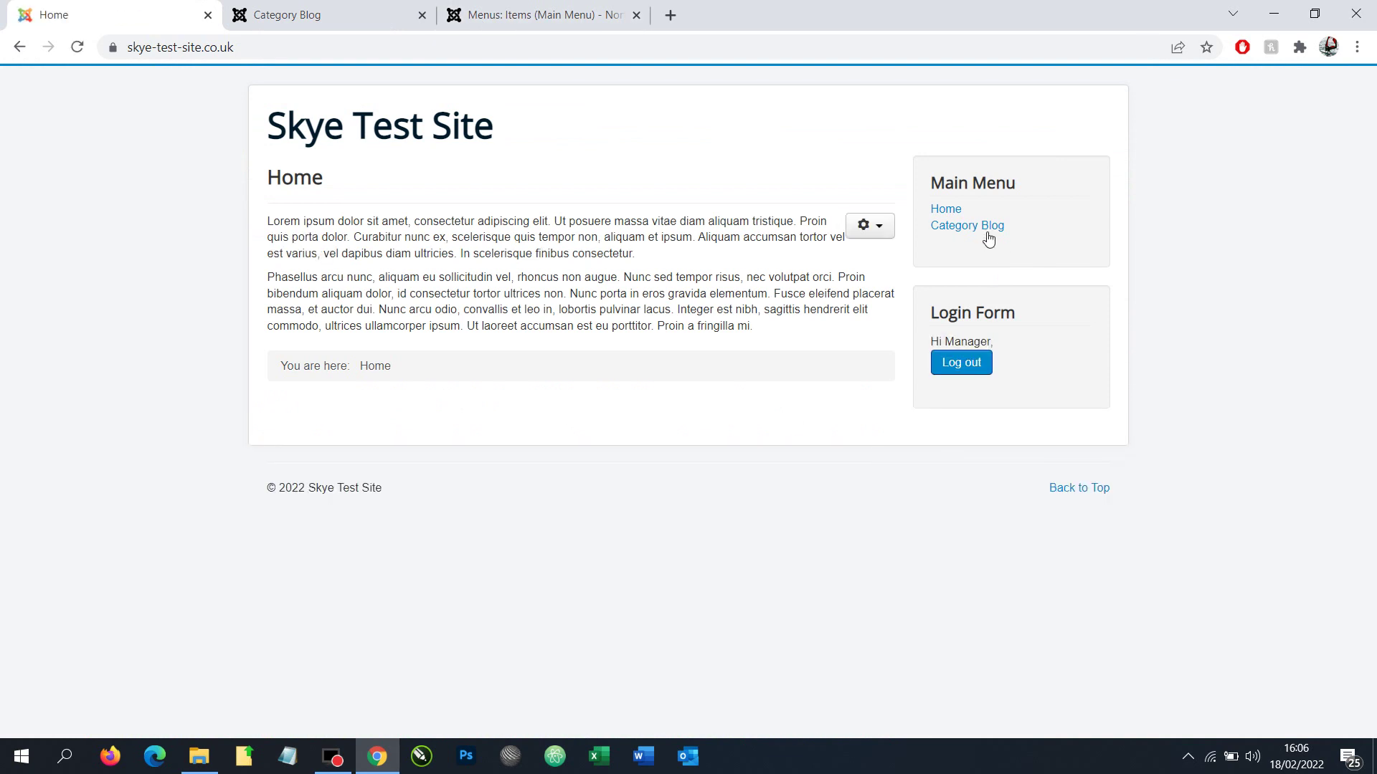
click(984, 226)
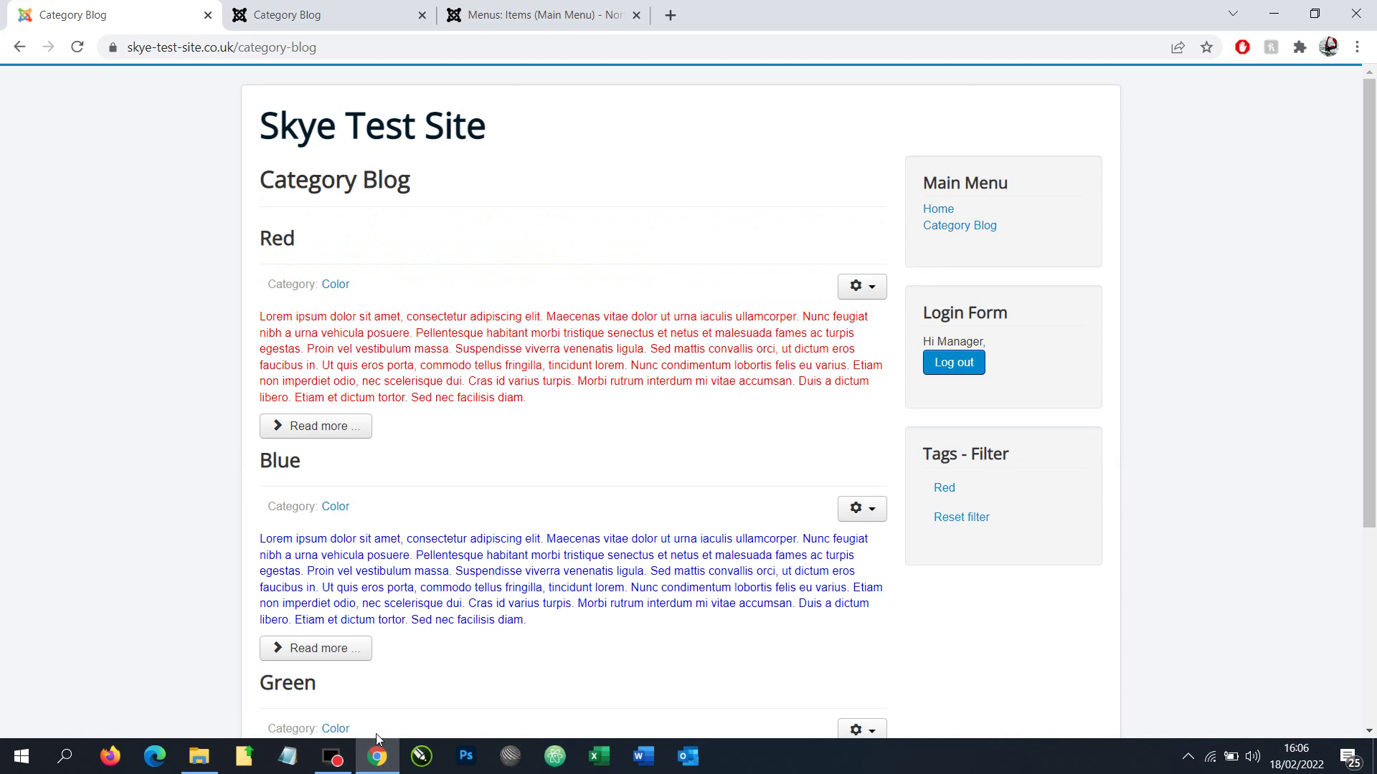
scroll(658, 413, down, 4)
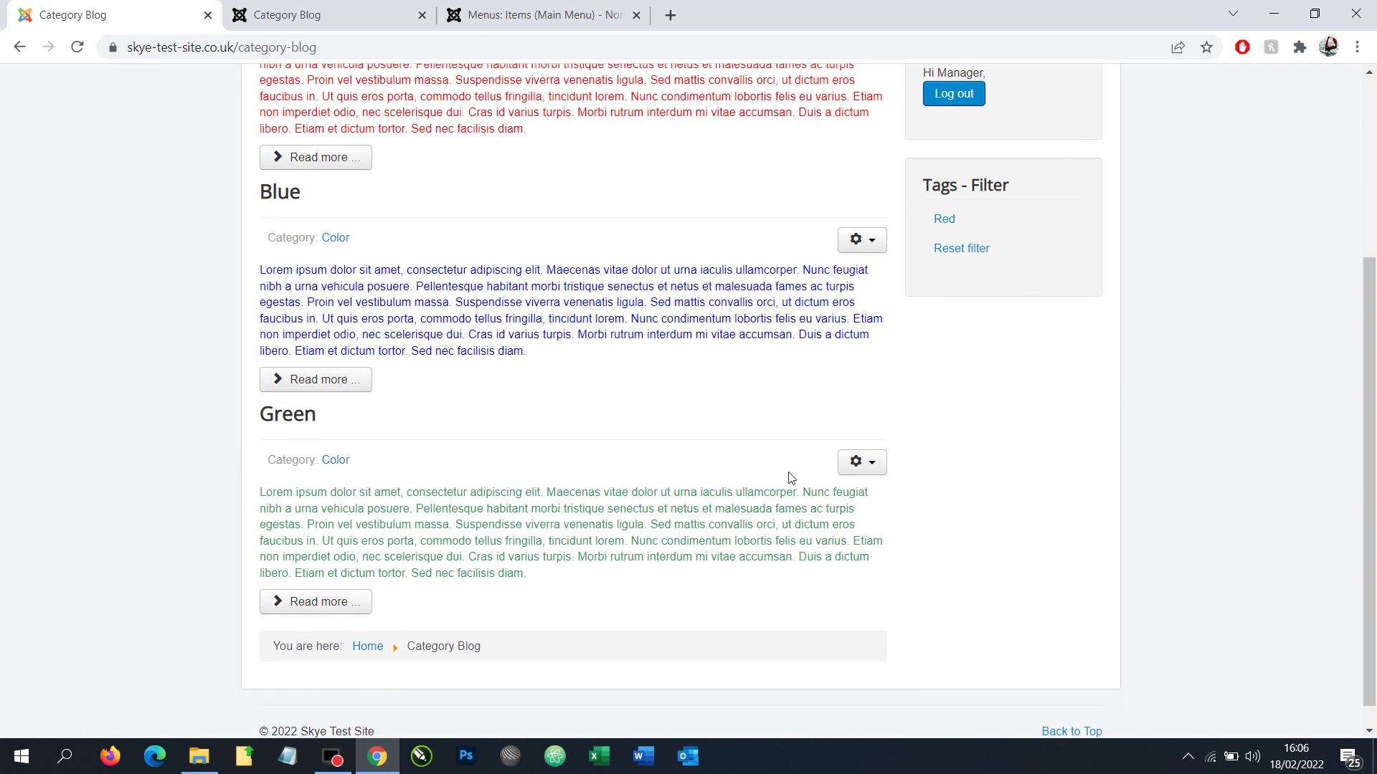
Edit the Green article and move it above Red and Blue in Article Ordering, then save
click(863, 462)
click(811, 494)
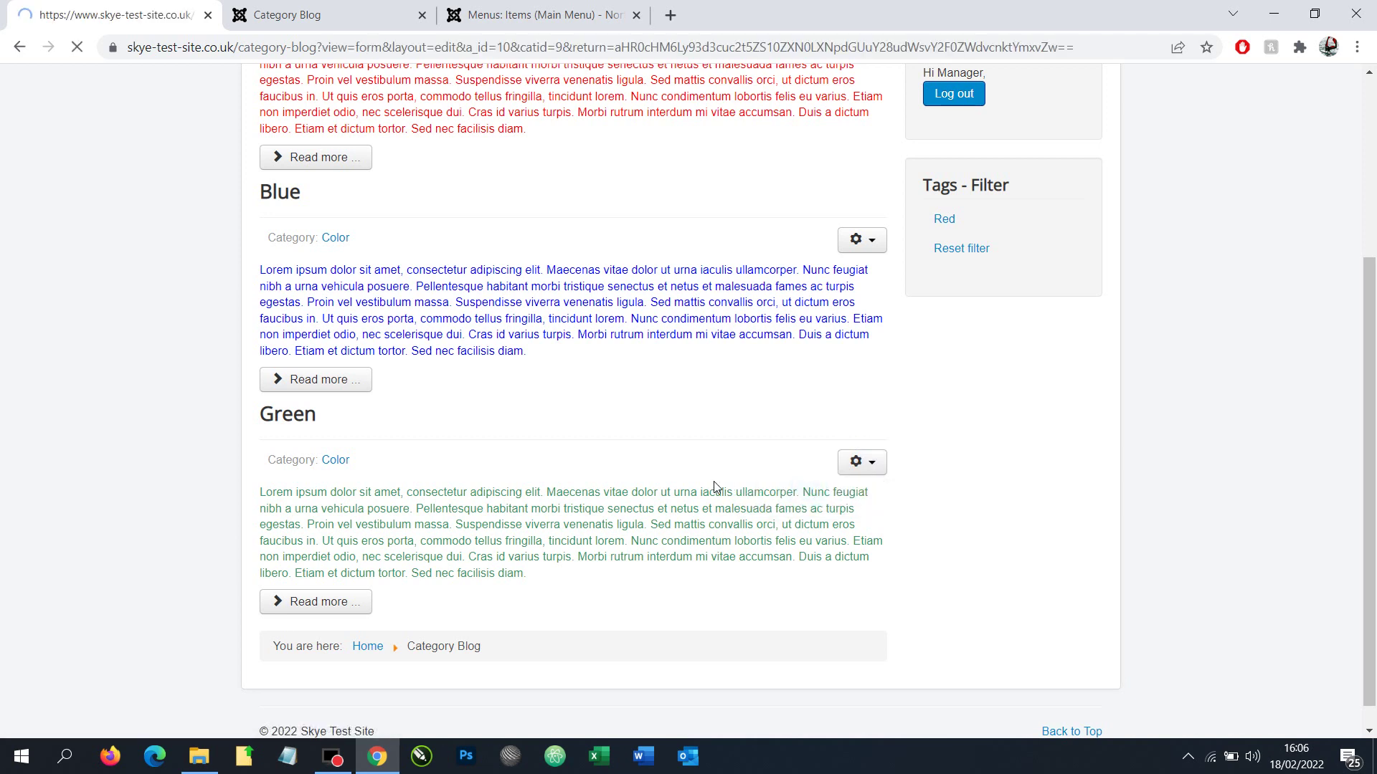
click(658, 235)
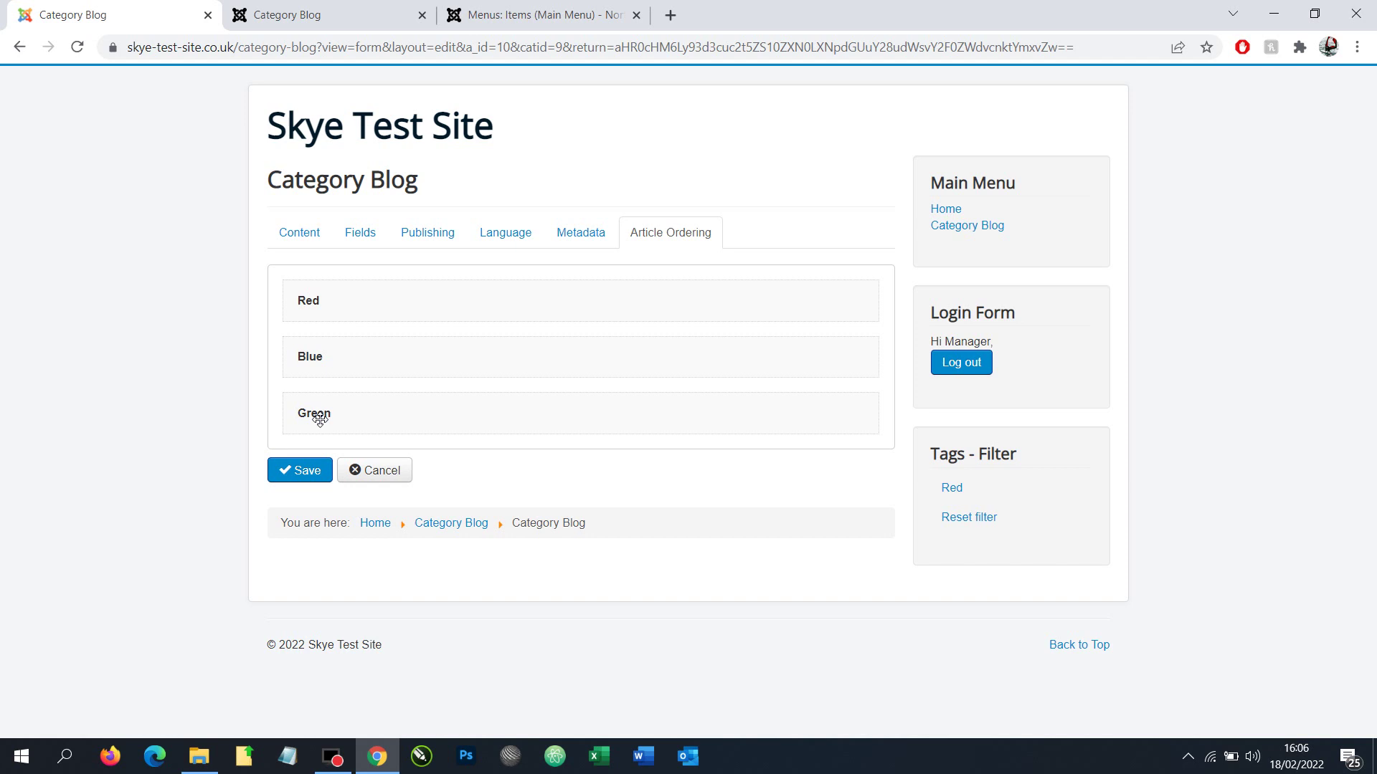
drag(314, 414, 331, 298)
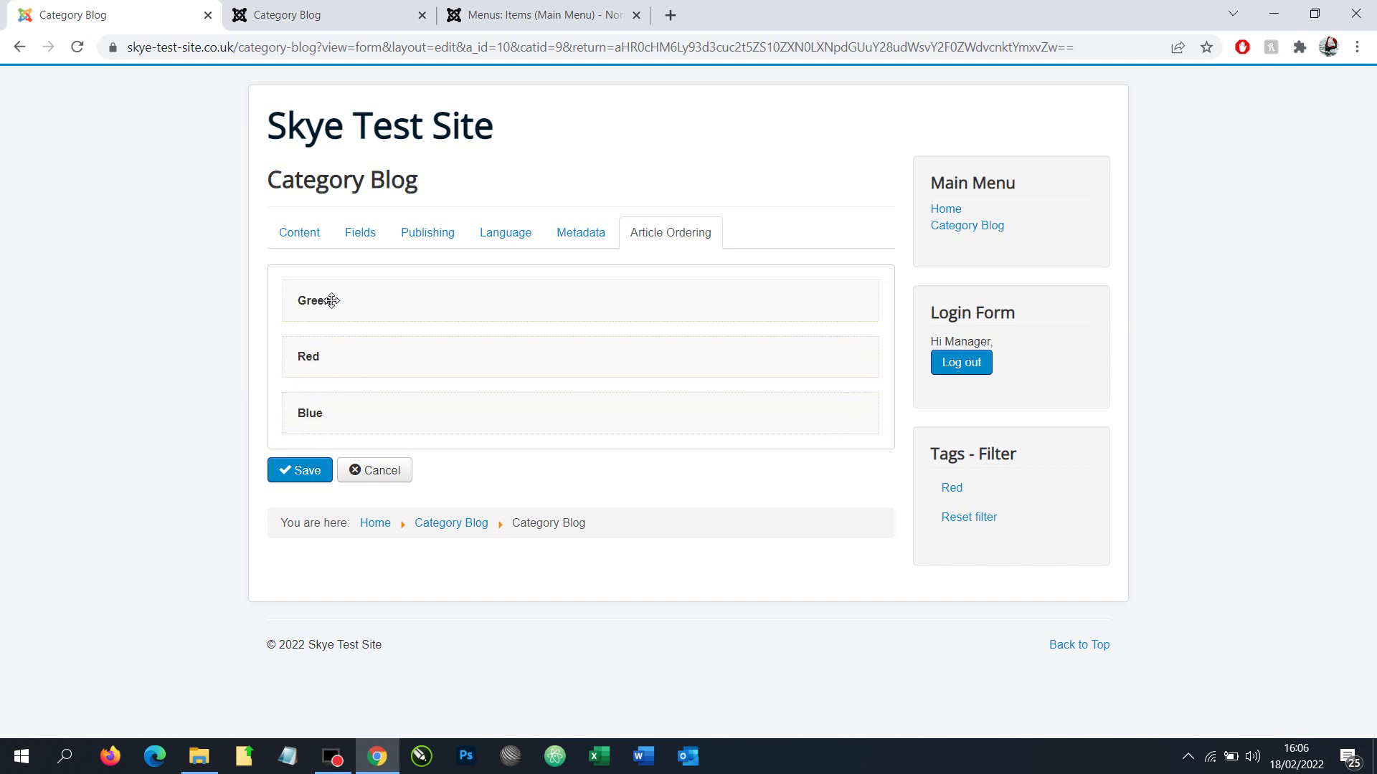
click(309, 470)
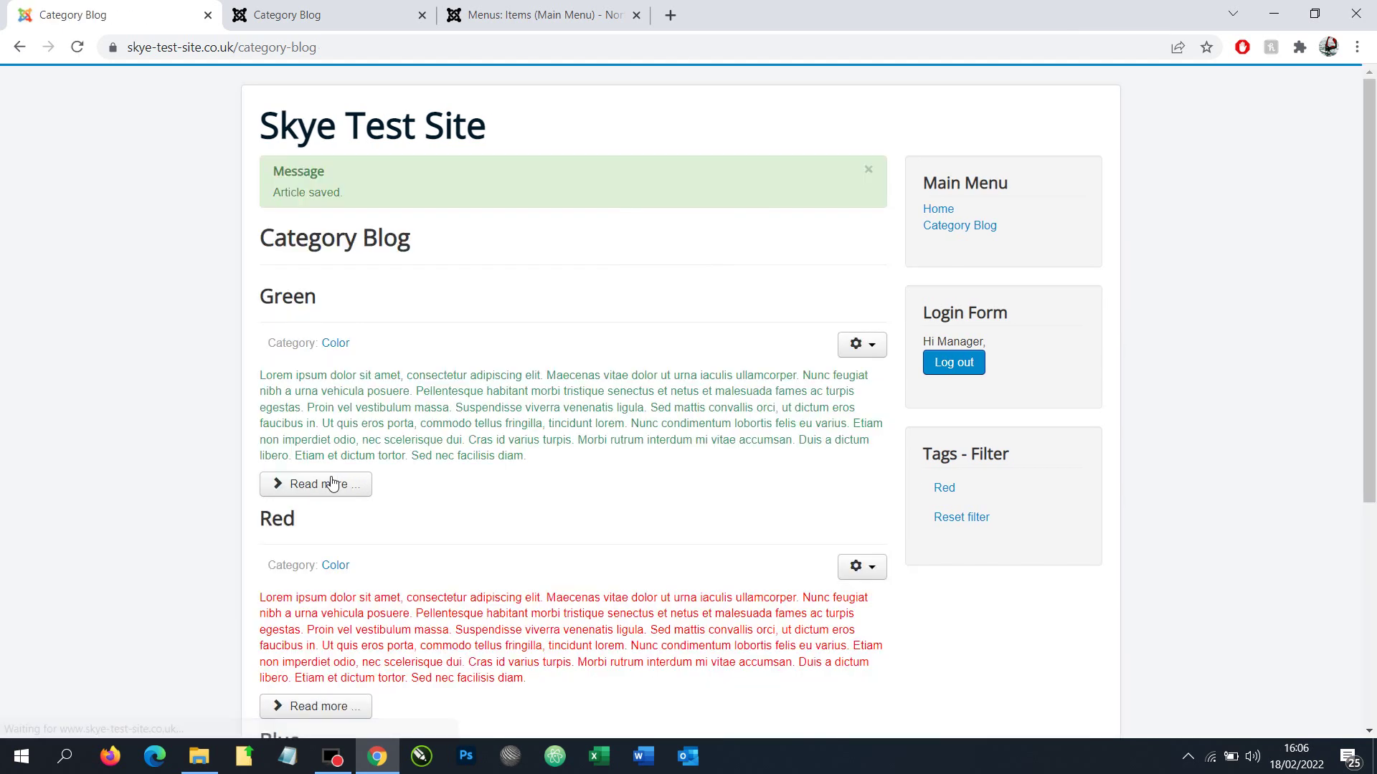